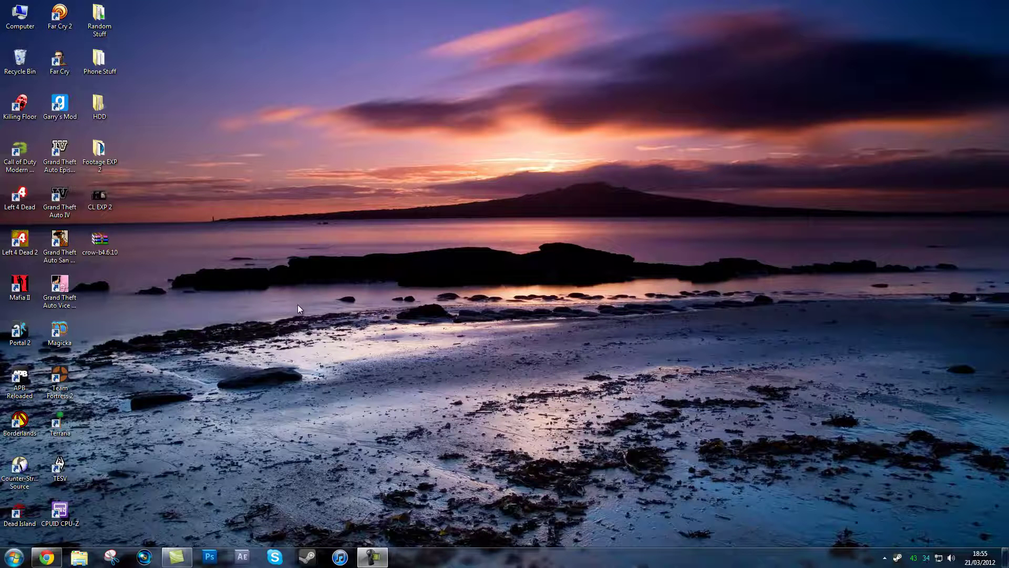
# Reveal the hidden tray icons to bring the CanaryMod website back into view.
pyautogui.click(884, 558)
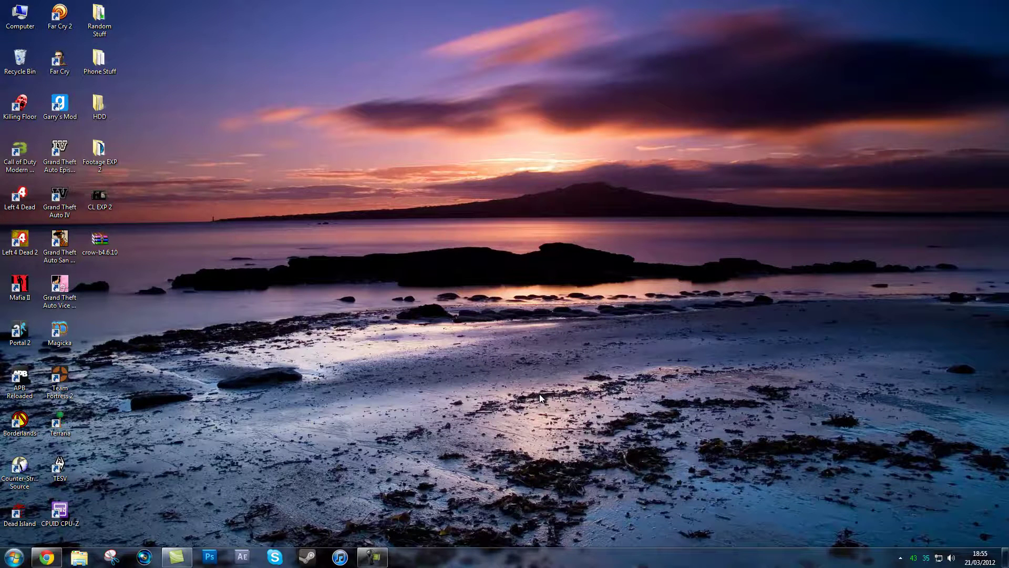
# Bring canarymod.net to the front and check the latest Crow build, b4.6.10 (1.2.3).
pyautogui.click(47, 557)
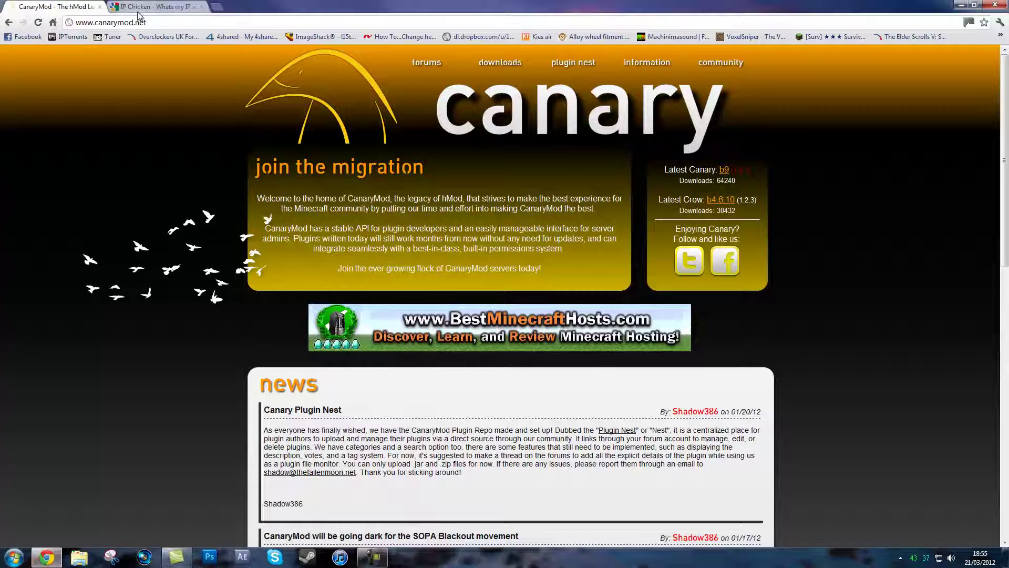
pyautogui.click(259, 22)
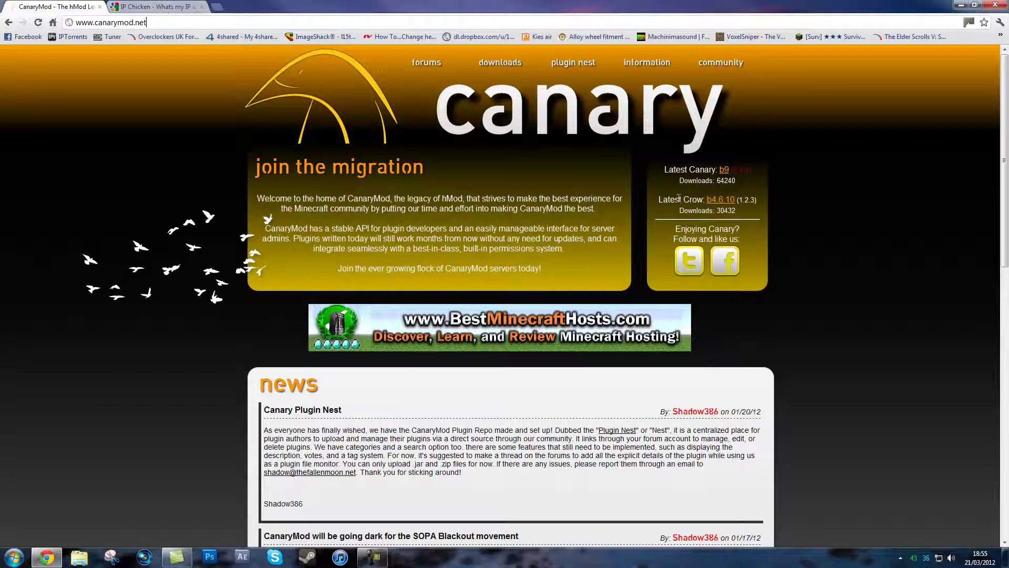
pyautogui.moveTo(700, 197); pyautogui.dragTo(767, 201)
pyautogui.click(804, 206)
# Close the browser, extract crow-b4.6.10 onto the desktop, and rename the folder to Server.
pyautogui.click(994, 5)
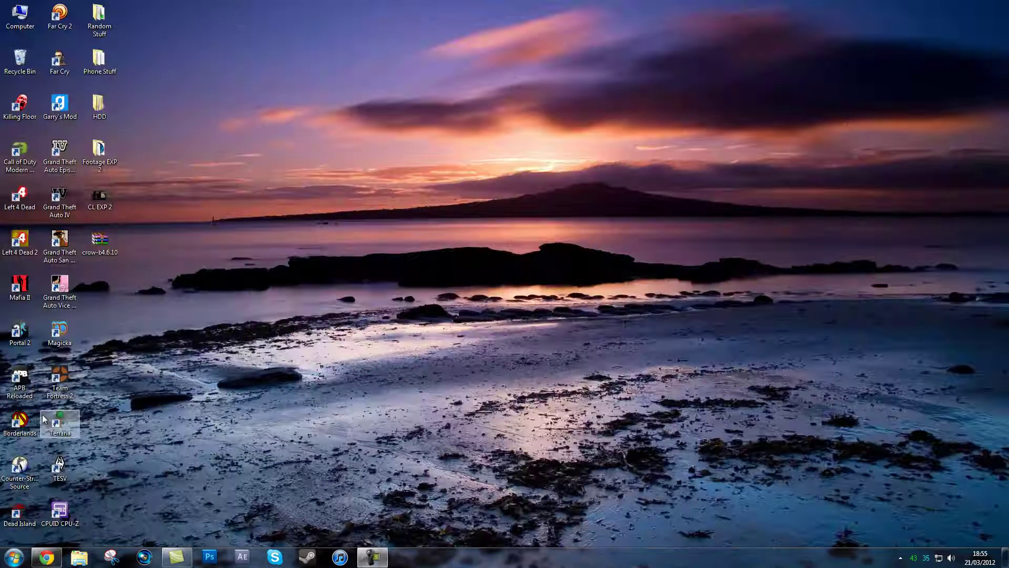
pyautogui.click(99, 243)
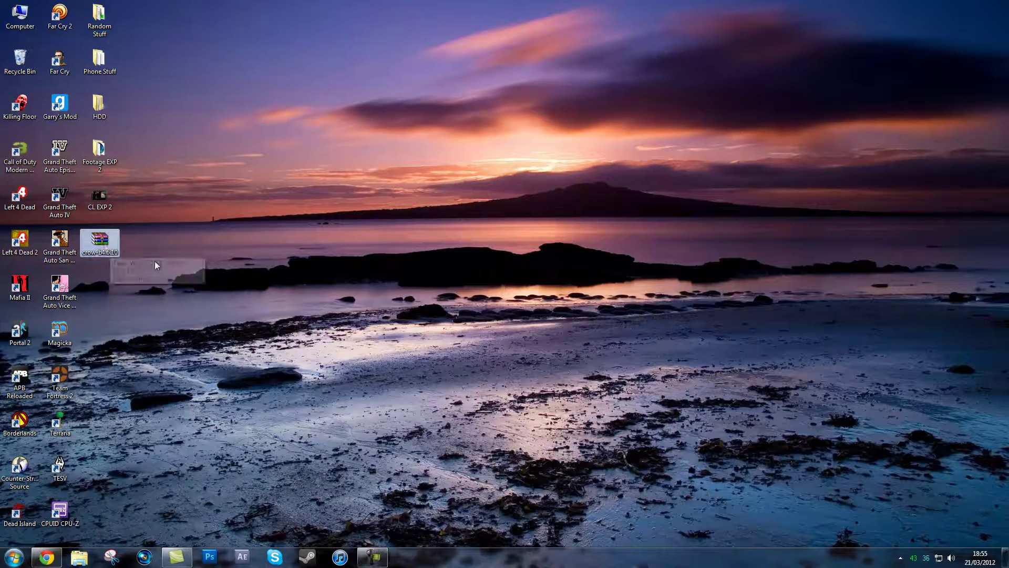
pyautogui.moveTo(174, 285); pyautogui.dragTo(80, 228)
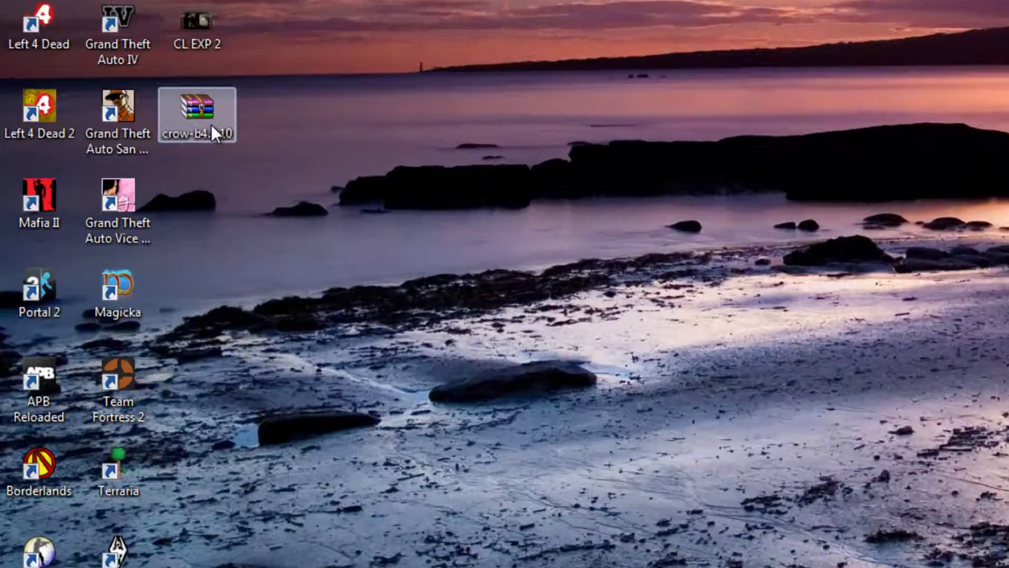
pyautogui.rightClick(116, 234)
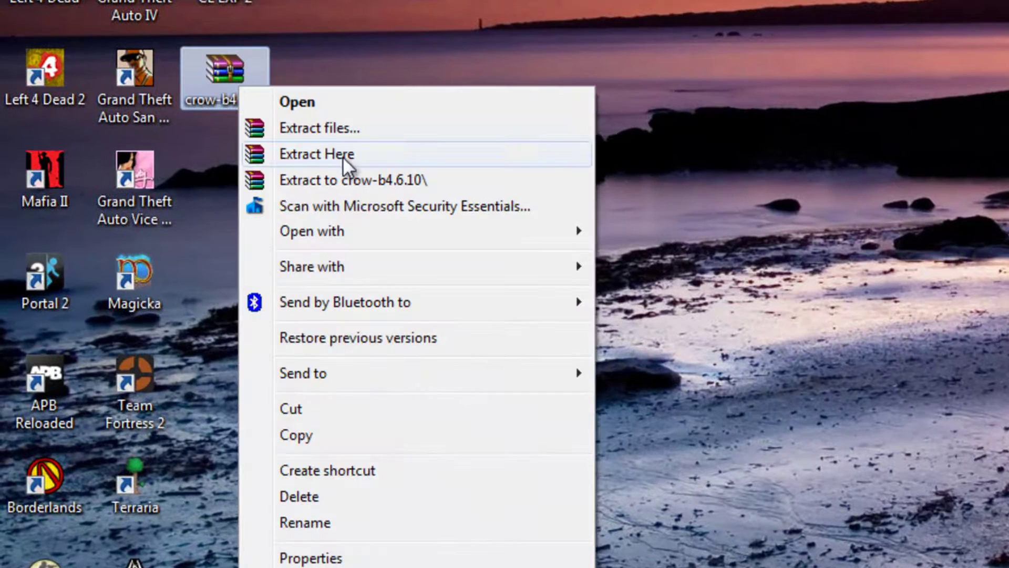
pyautogui.click(344, 182)
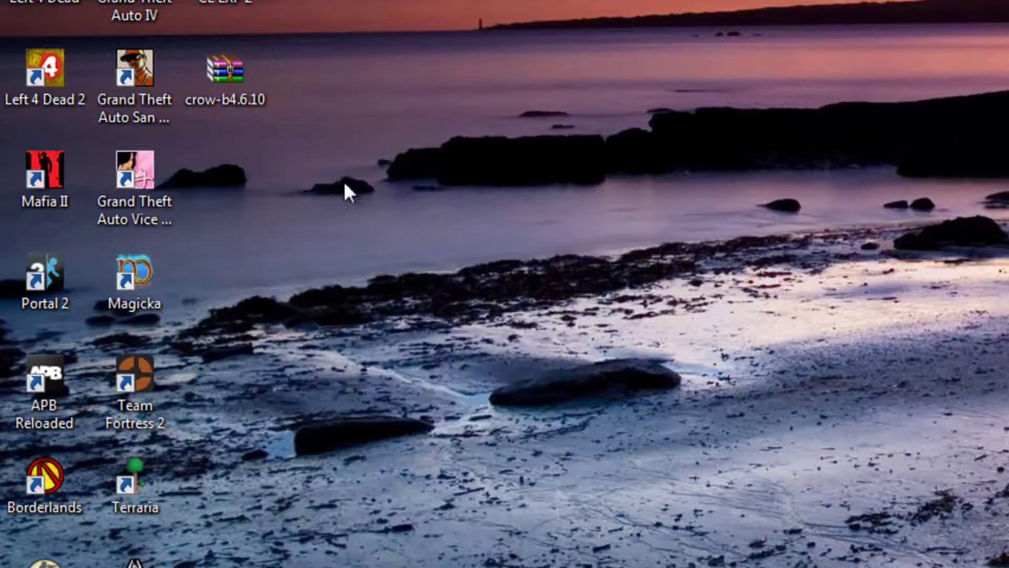
pyautogui.rightClick(235, 175)
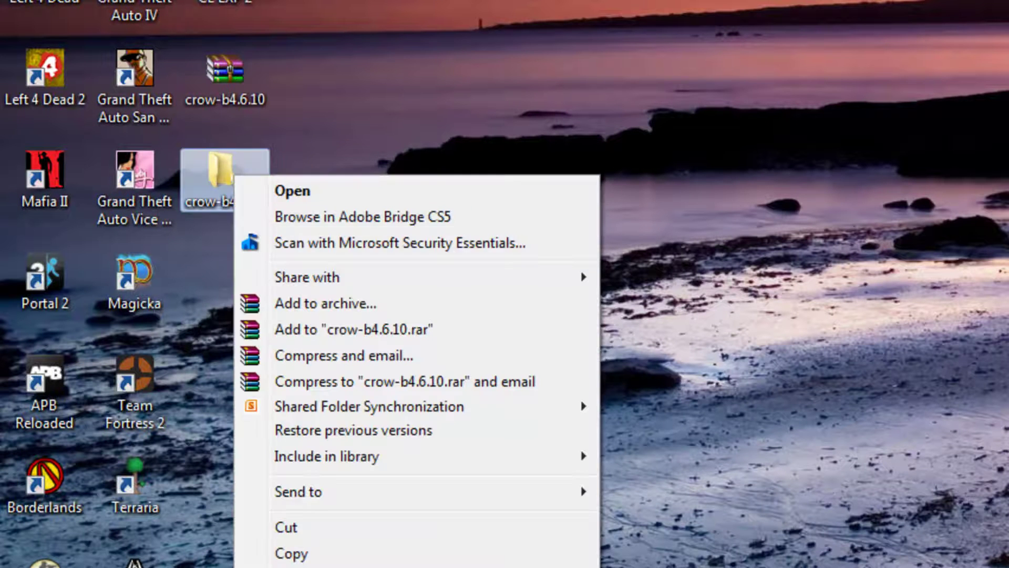
pyautogui.write('m')
pyautogui.write('Se')
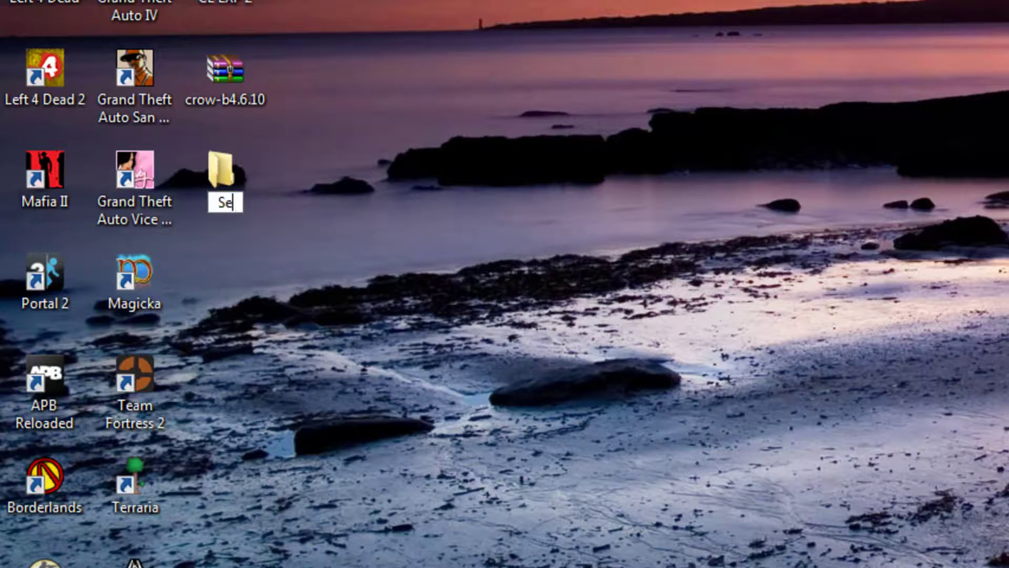
pyautogui.write('rver')
pyautogui.press('Return')
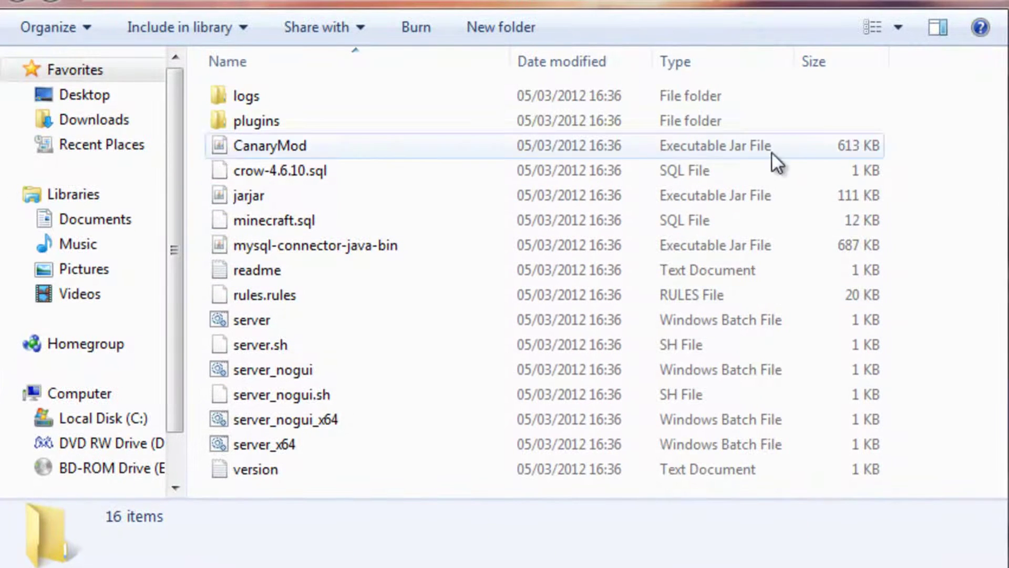
pyautogui.moveTo(950, 482)
pyautogui.mouseDown()
pyautogui.moveTo(323, 197)
pyautogui.moveTo(232, 112)
pyautogui.moveTo(912, 457)
pyautogui.mouseUp()
pyautogui.click(241, 424)
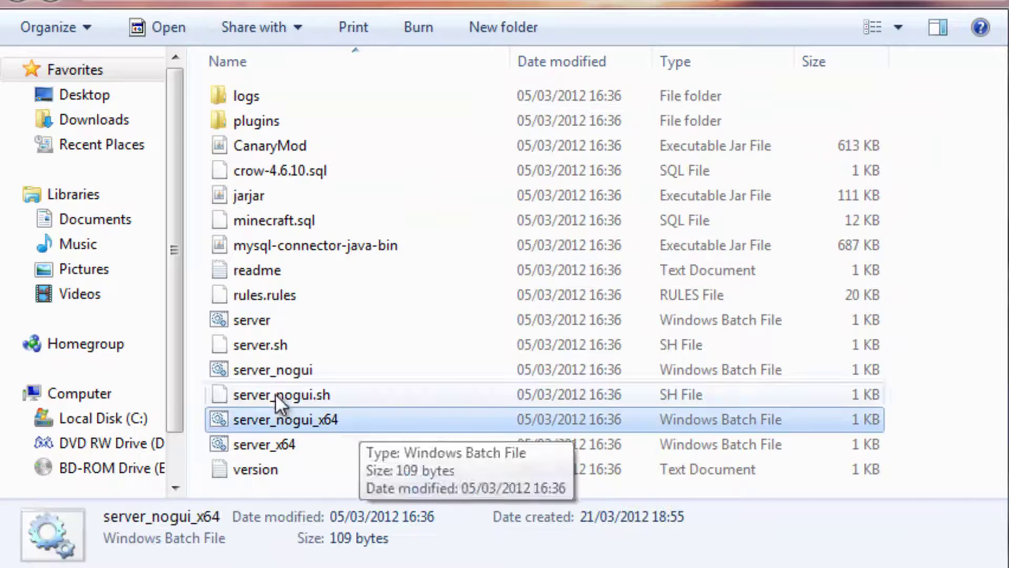
pyautogui.click(256, 367)
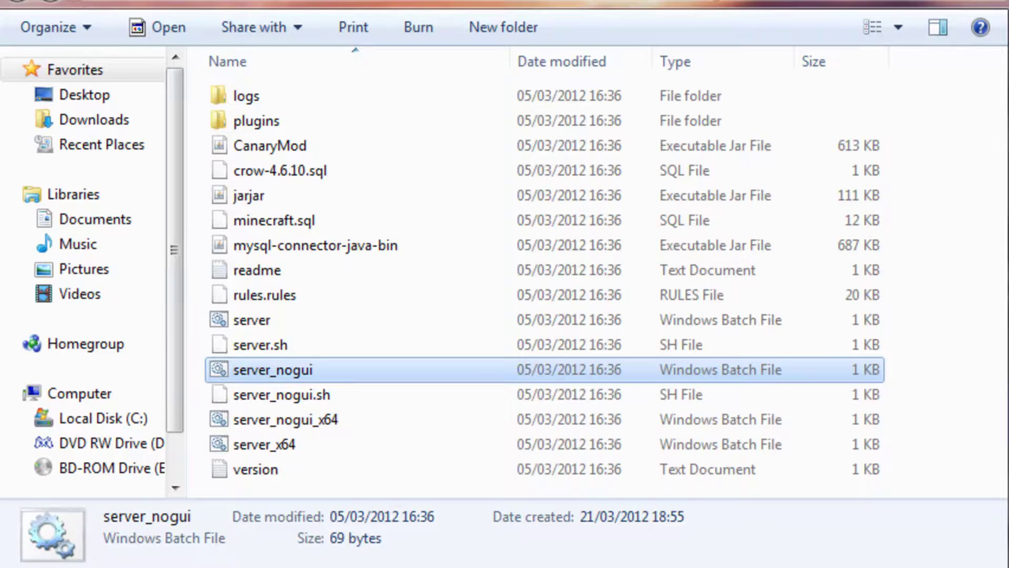
pyautogui.rightClick(23, 21)
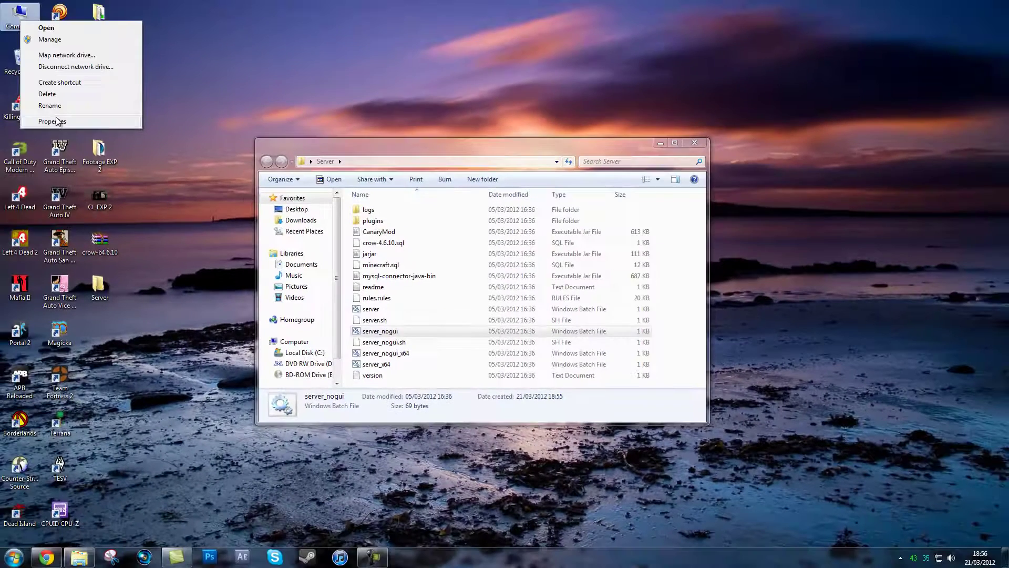
pyautogui.click(57, 121)
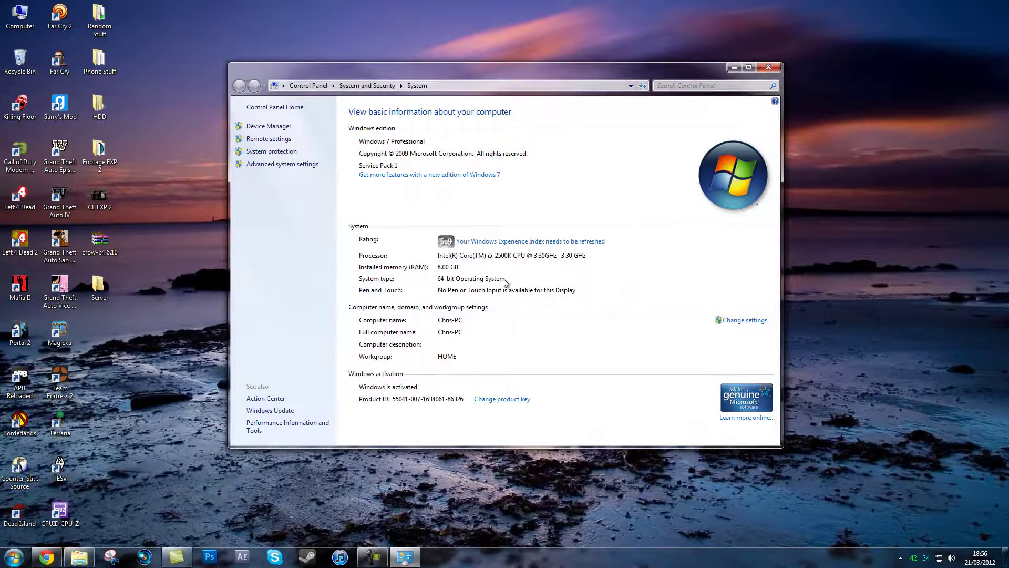
pyautogui.click(768, 66)
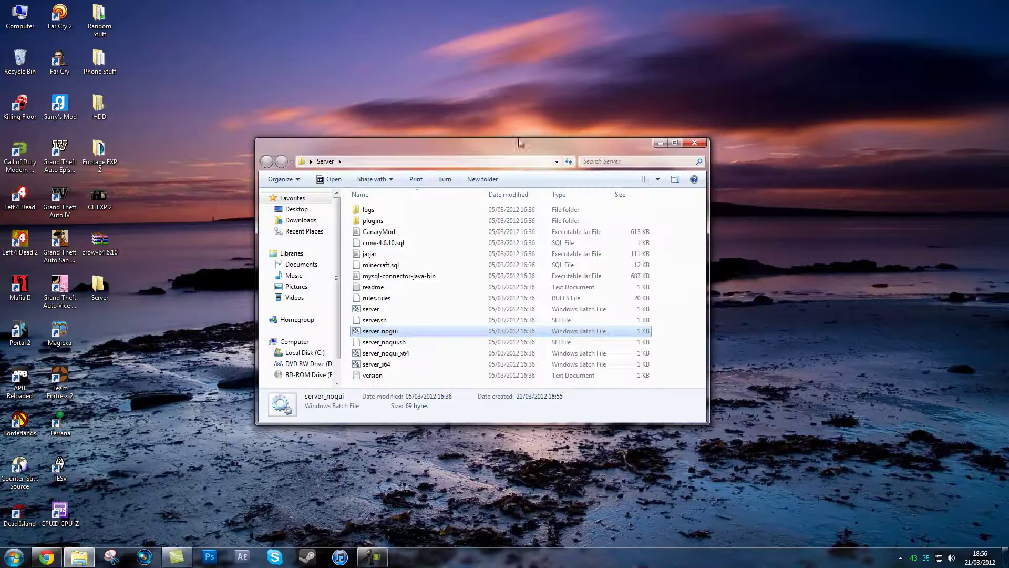
pyautogui.click(405, 355)
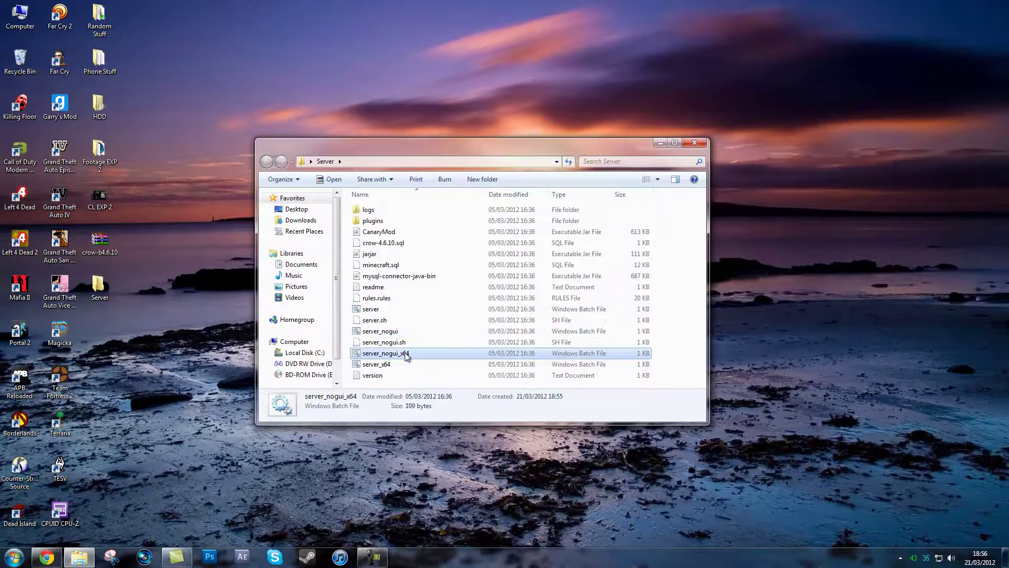
# Run server_nogui_x64.bat once to generate the server files, then stop the server.
pyautogui.doubleClick(392, 356)
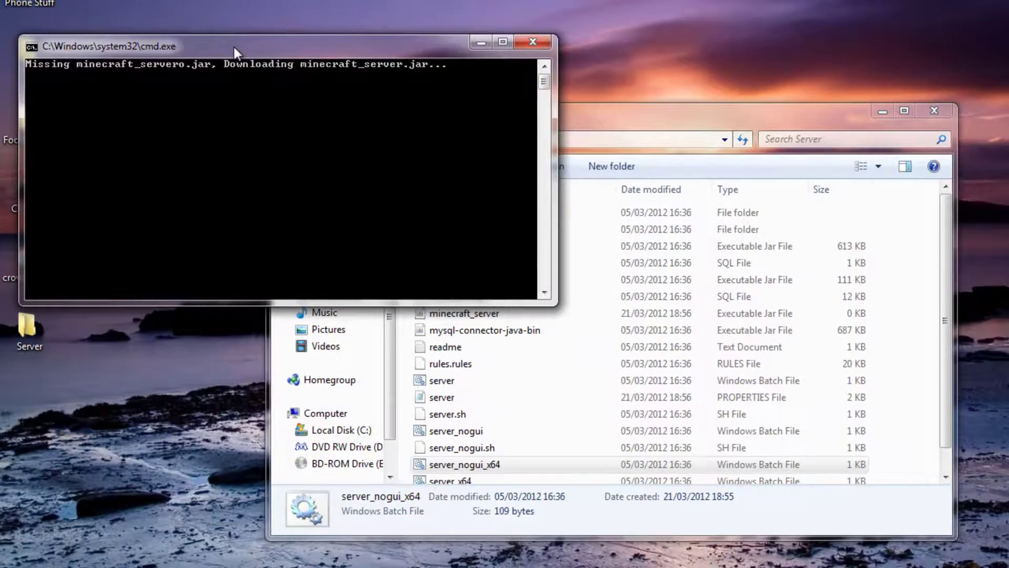
pyautogui.moveTo(234, 46); pyautogui.dragTo(224, 0)
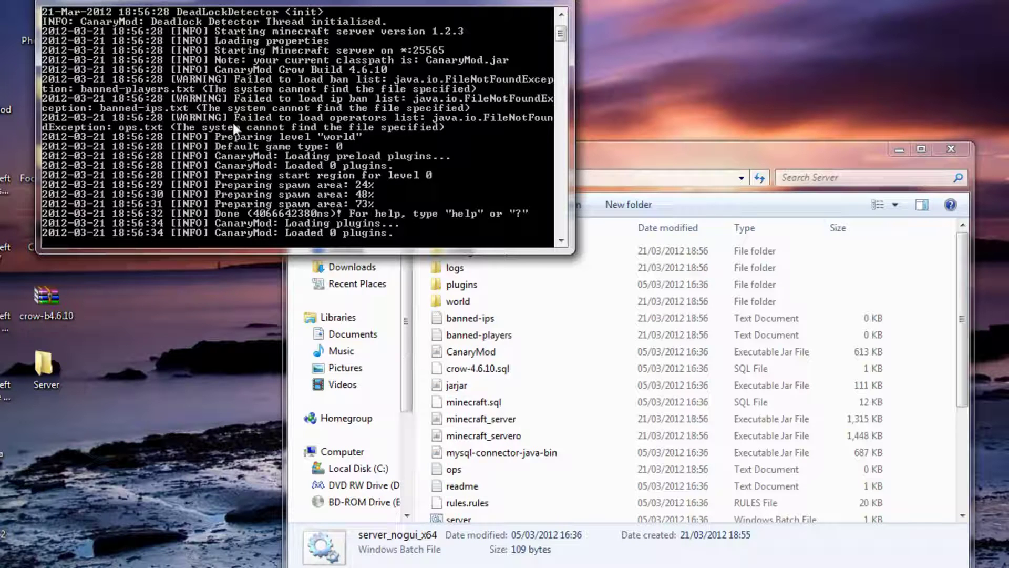
pyautogui.write('stop')
pyautogui.press('Return')
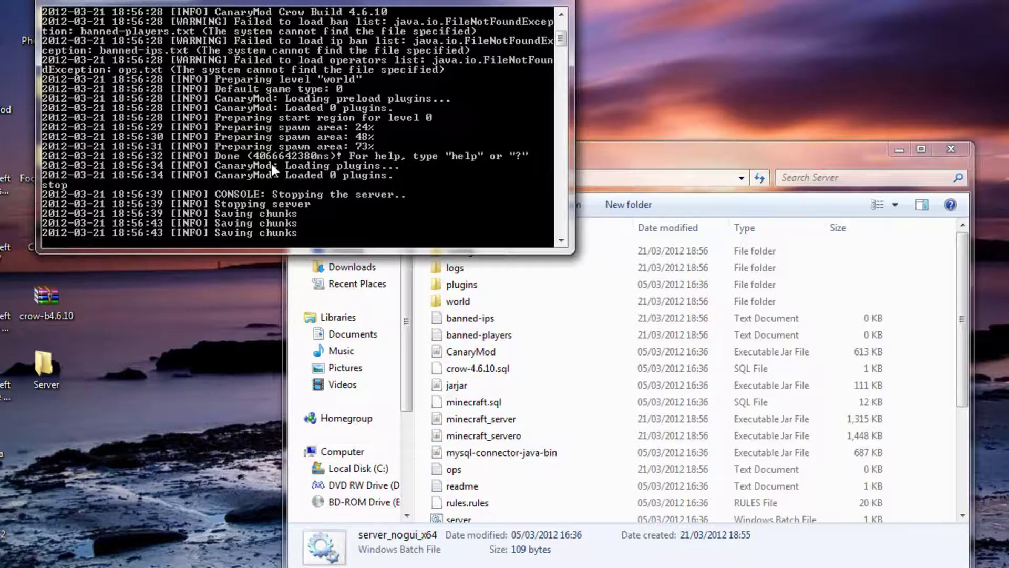
# Open server.properties from the Server folder in Notepad.
pyautogui.press('Return')
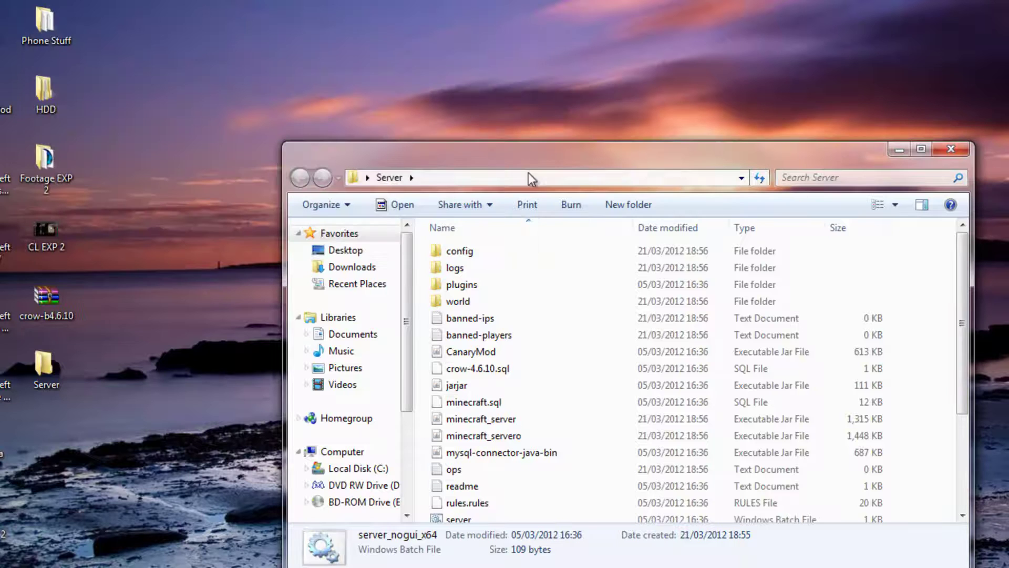
pyautogui.click(583, 335)
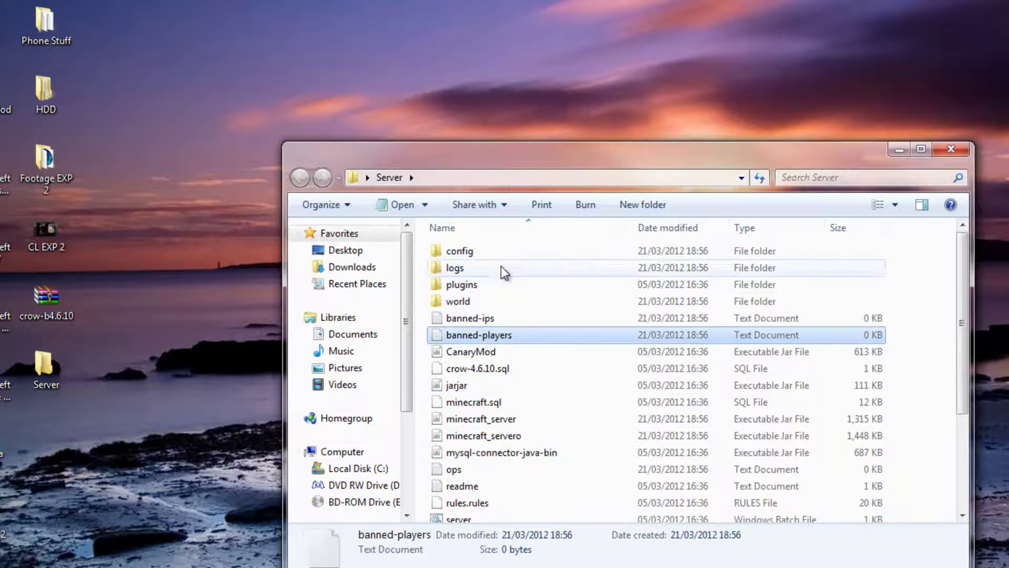
pyautogui.doubleClick(467, 285)
pyautogui.press('BackSpace')
pyautogui.scroll(-3, 632, 478)
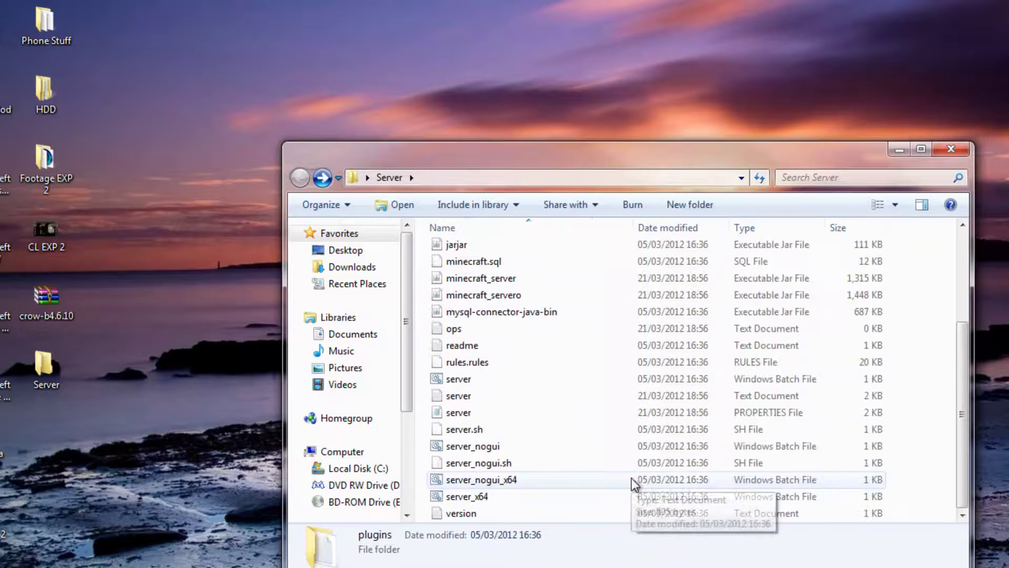
pyautogui.rightClick(452, 415)
pyautogui.click(521, 111)
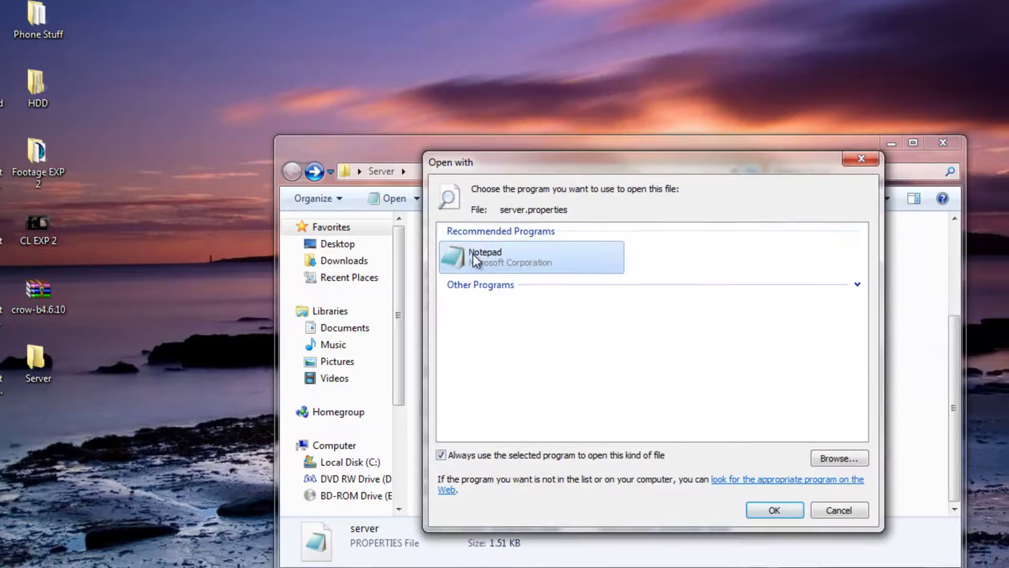
pyautogui.doubleClick(474, 253)
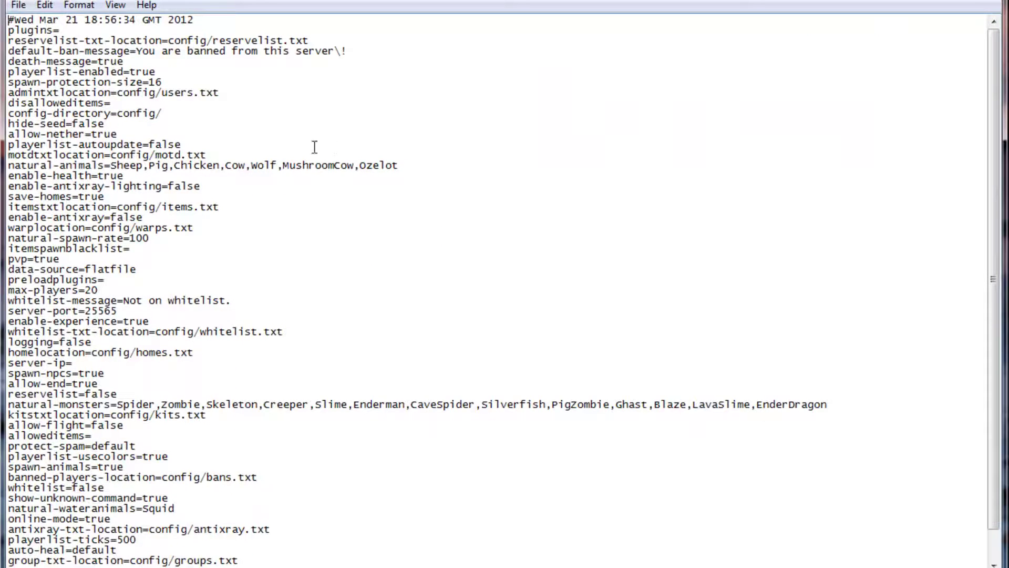
# Place the cursor at the end of the blank server-ip= line.
pyautogui.click(310, 234)
pyautogui.scroll(-1, 203, 299)
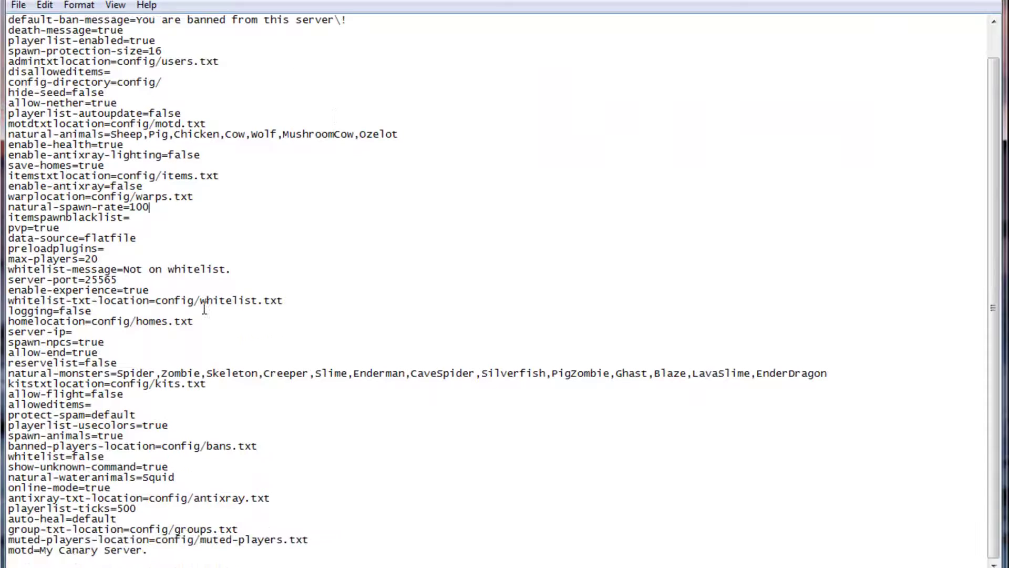
pyautogui.click(80, 332)
pyautogui.moveTo(75, 332); pyautogui.dragTo(8, 331)
pyautogui.click(121, 332)
pyautogui.press('super')
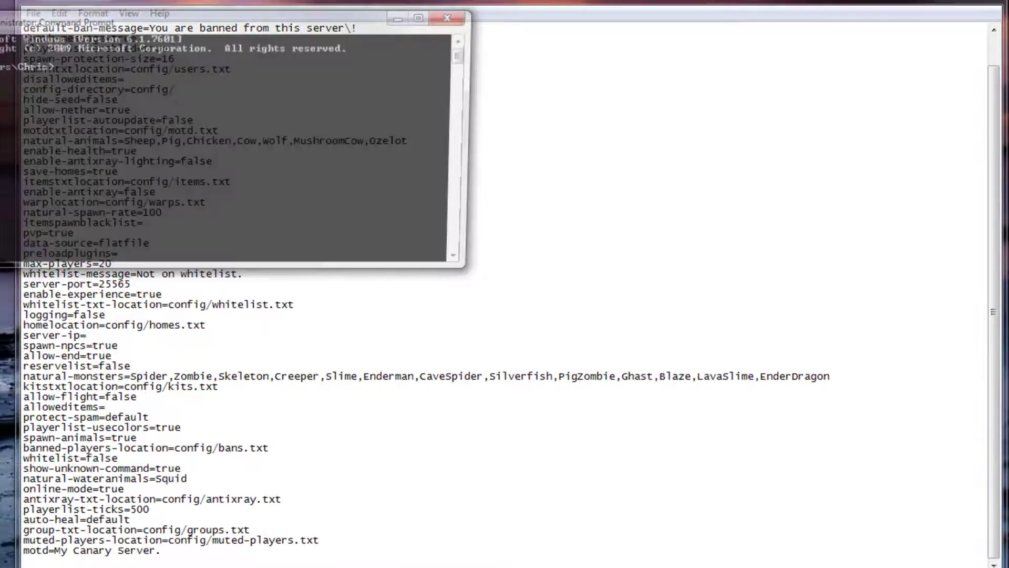
pyautogui.write('ipco')
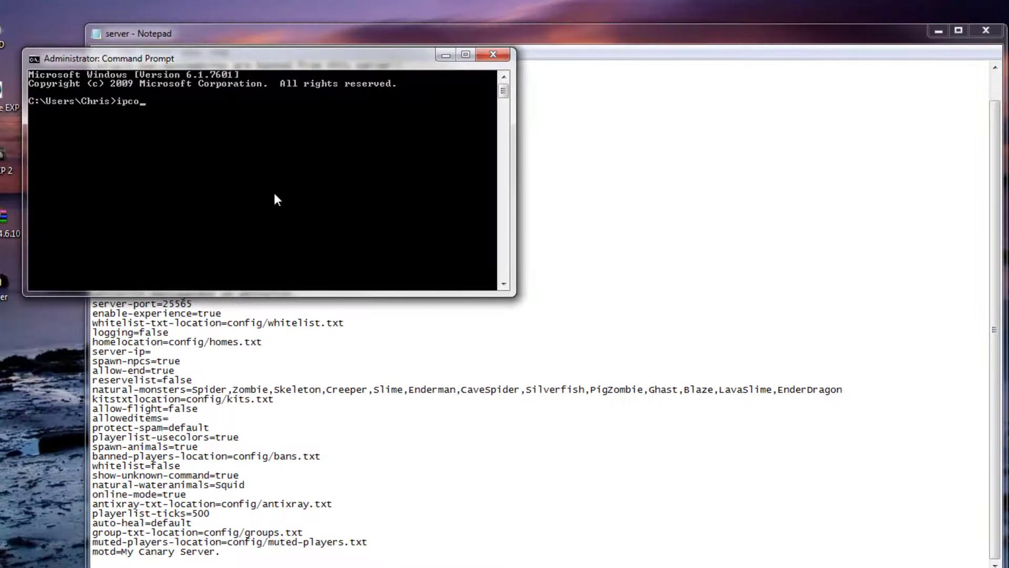
pyautogui.write('fig')
pyautogui.press('BackSpace')
pyautogui.press('BackSpace')
pyautogui.press('BackSpace')
pyautogui.write('nfig')
pyautogui.press('Return')
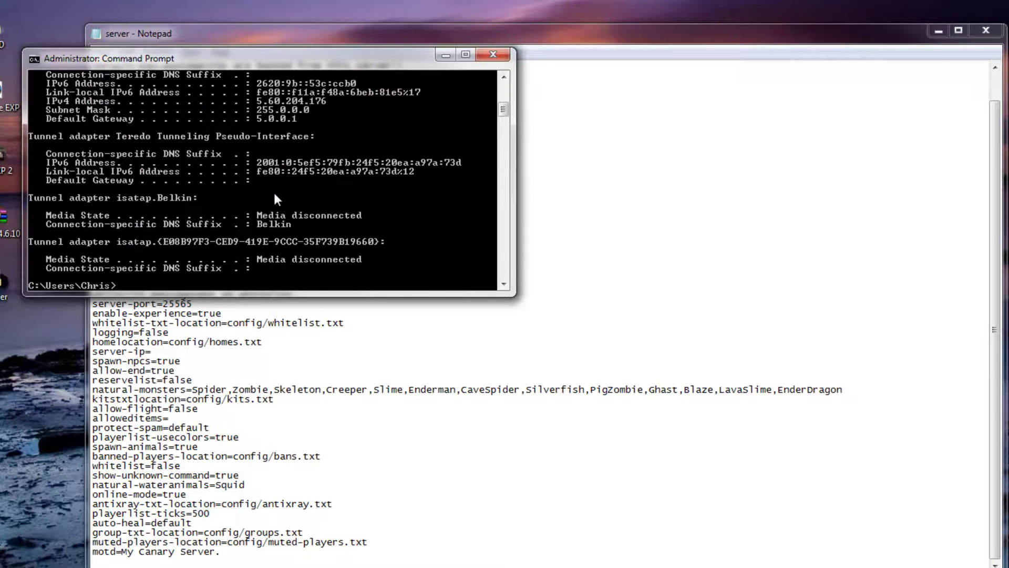
pyautogui.scroll(5, 280, 185)
pyautogui.scroll(-1, 108, 241)
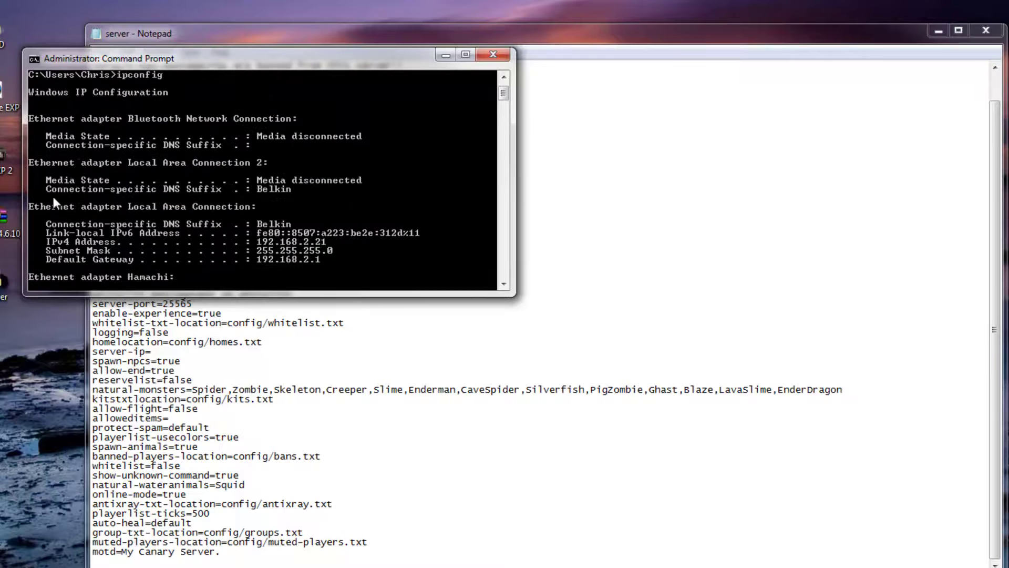
pyautogui.scroll(1, 270, 221)
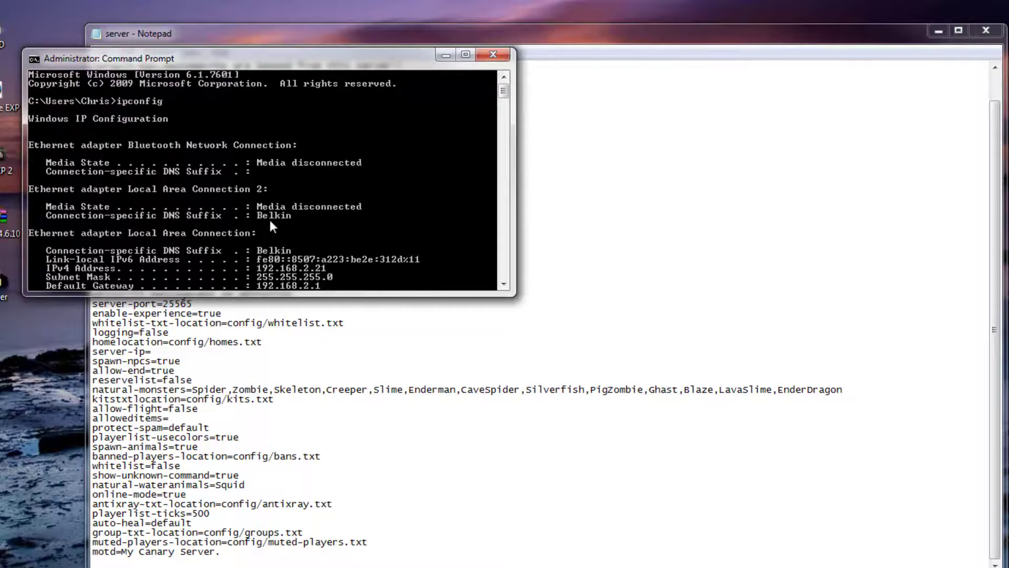
pyautogui.scroll(-3, 269, 225)
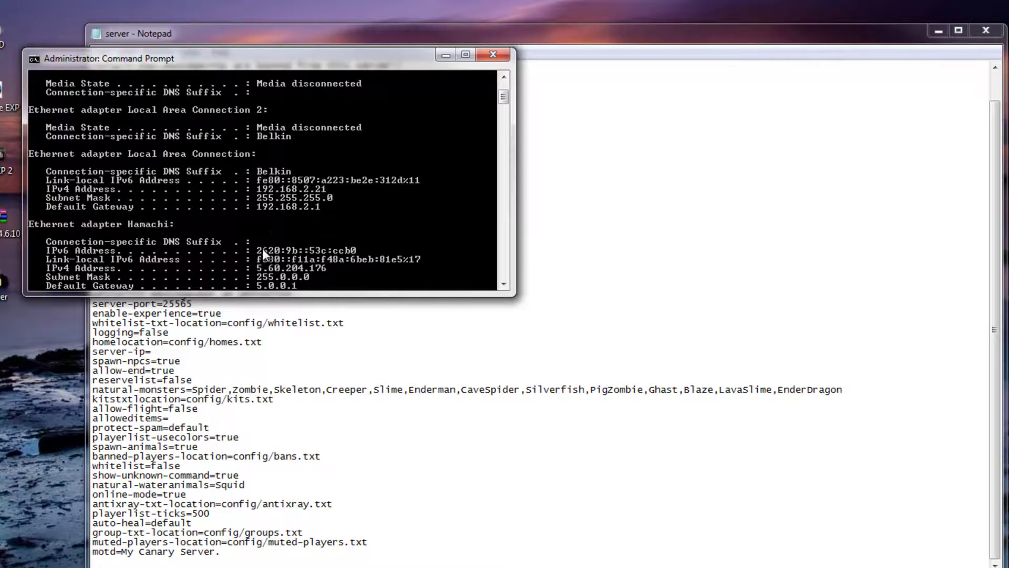
pyautogui.scroll(-1, 263, 248)
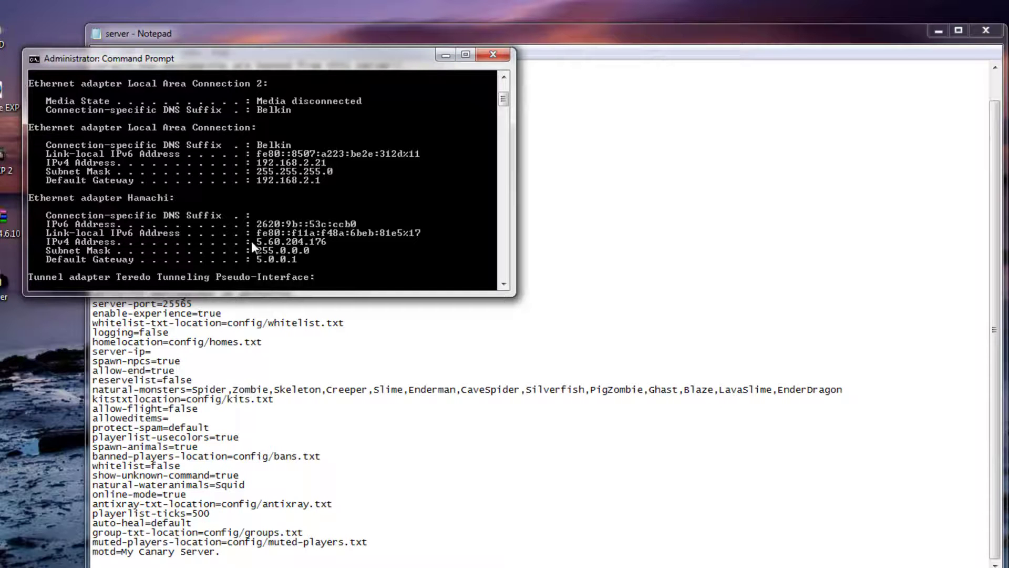
# Close the ipconfig Command Prompt and bring up Hamachi's options for copying the address.
pyautogui.click(160, 352)
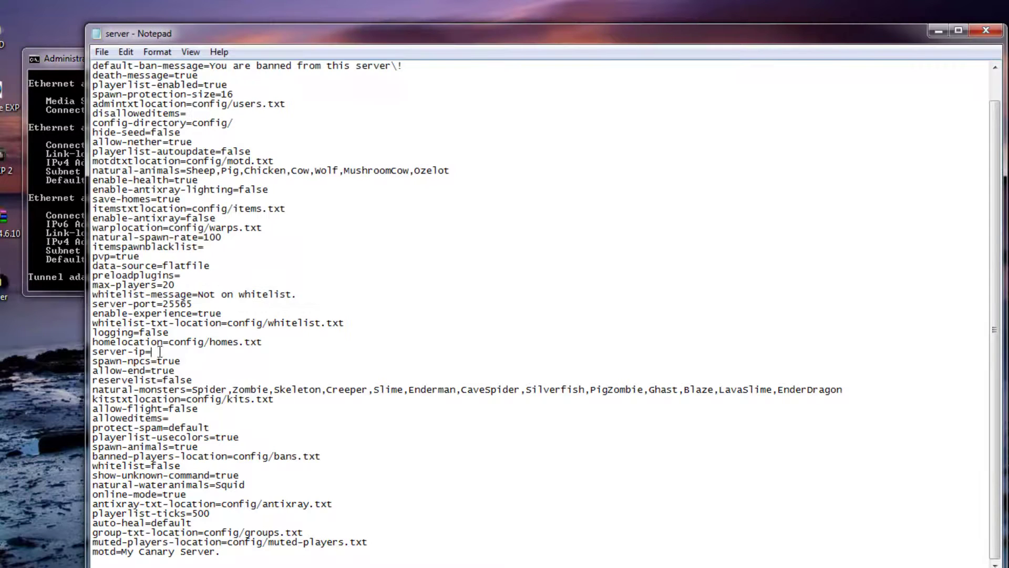
pyautogui.click(58, 61)
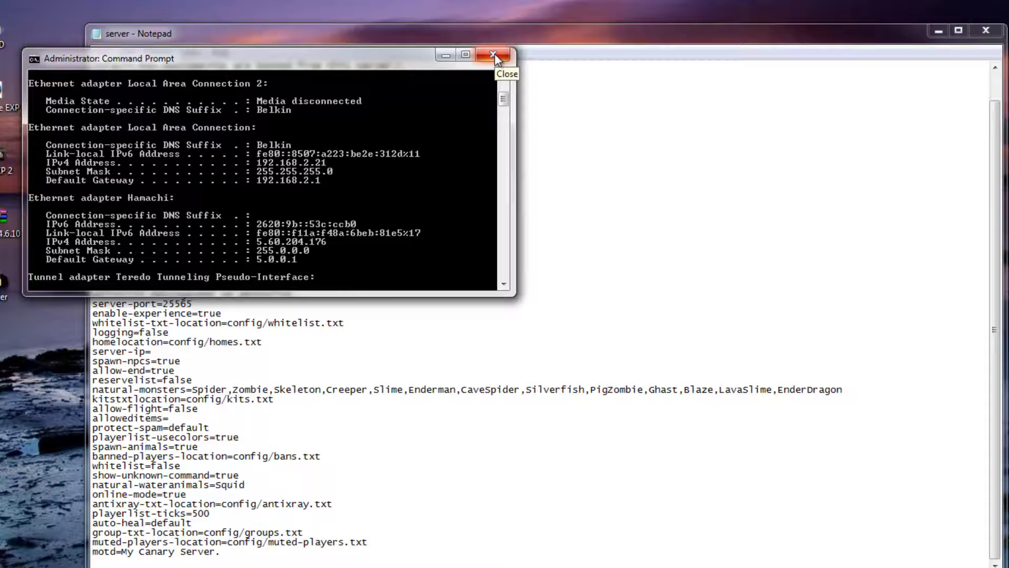
pyautogui.click(494, 56)
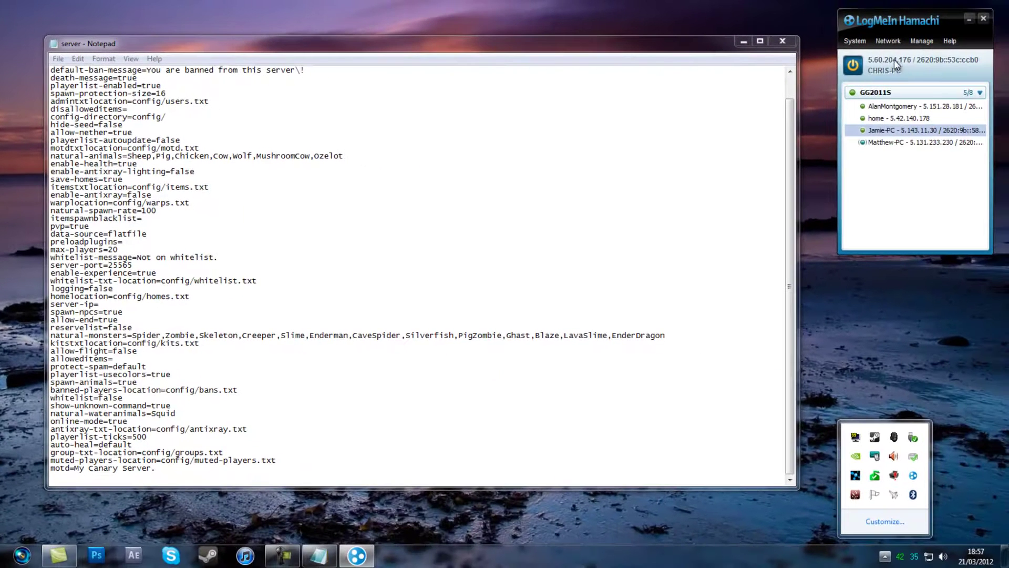
pyautogui.click(889, 57)
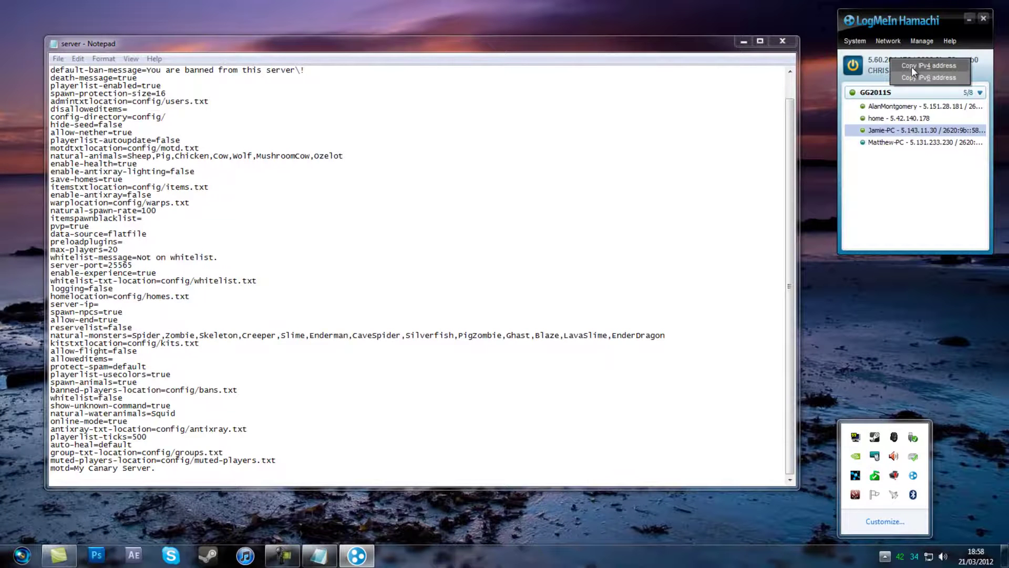
pyautogui.click(911, 66)
pyautogui.click(968, 18)
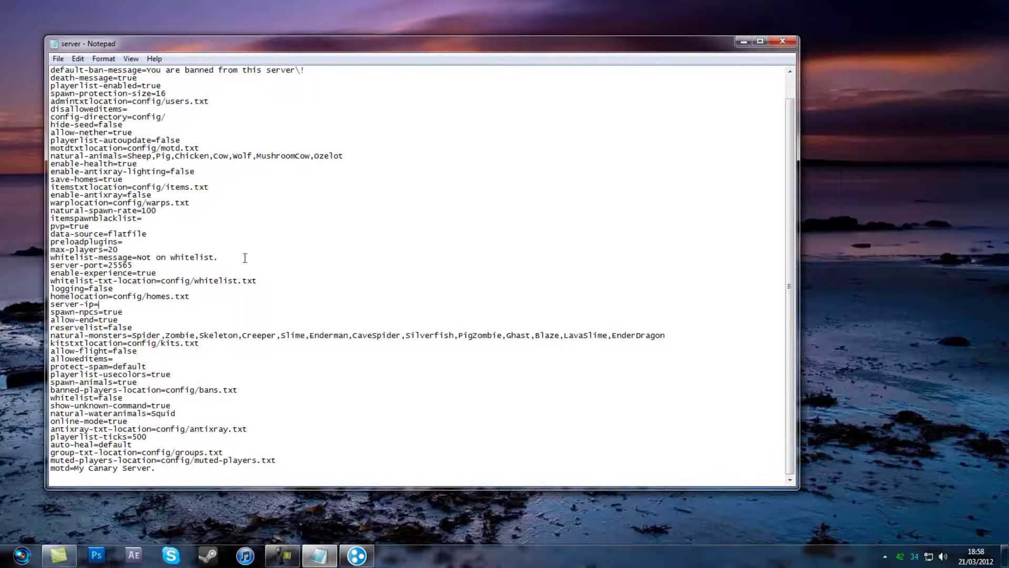
pyautogui.click(110, 304)
pyautogui.write('5.60.204.176')
pyautogui.click(238, 344)
# Change online-mode from true to false, then review the pvp and save-homes values.
pyautogui.click(138, 422)
pyautogui.moveTo(134, 421); pyautogui.dragTo(50, 422)
pyautogui.click(158, 422)
pyautogui.write('alse')
pyautogui.moveTo(132, 422); pyautogui.dragTo(134, 421)
pyautogui.click(277, 287)
pyautogui.moveTo(70, 225); pyautogui.dragTo(85, 226)
pyautogui.moveTo(137, 181); pyautogui.dragTo(100, 181)
pyautogui.click(206, 180)
# Save server.properties and close Notepad.
pyautogui.click(59, 59)
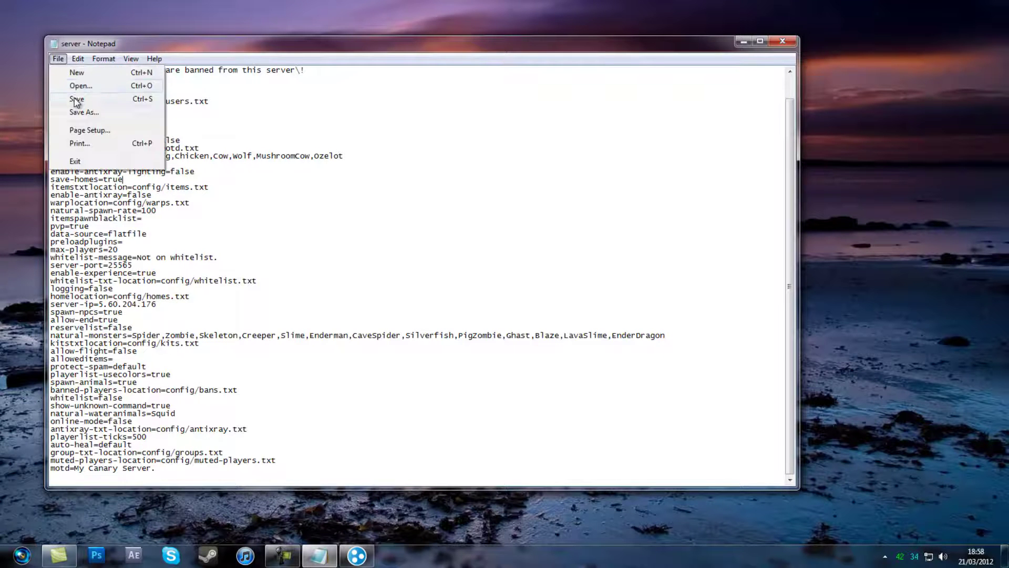
pyautogui.click(79, 99)
pyautogui.click(782, 41)
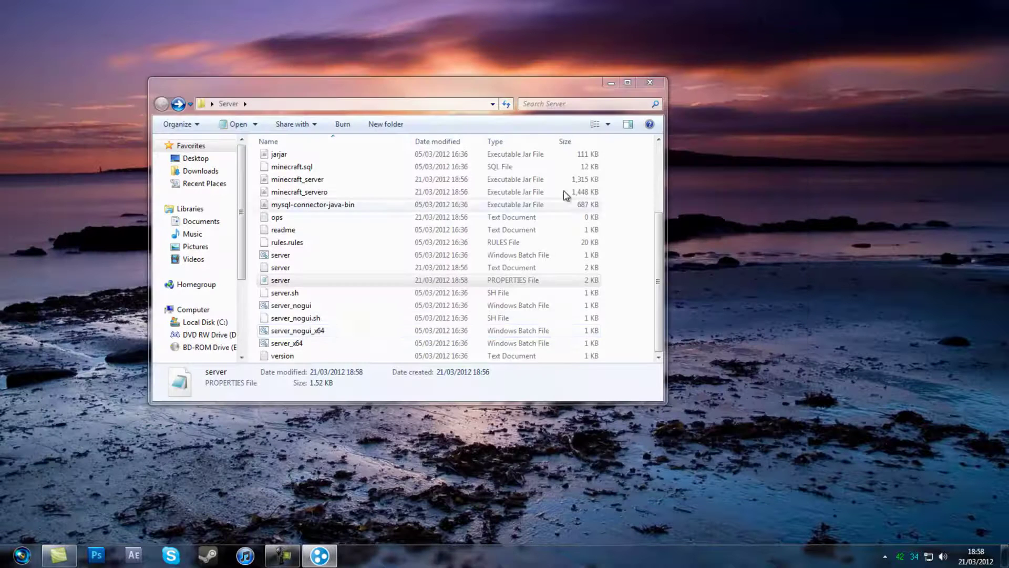
# Open the Server's config folder and open the groups file in Notepad.
pyautogui.moveTo(659, 294); pyautogui.dragTo(671, 207)
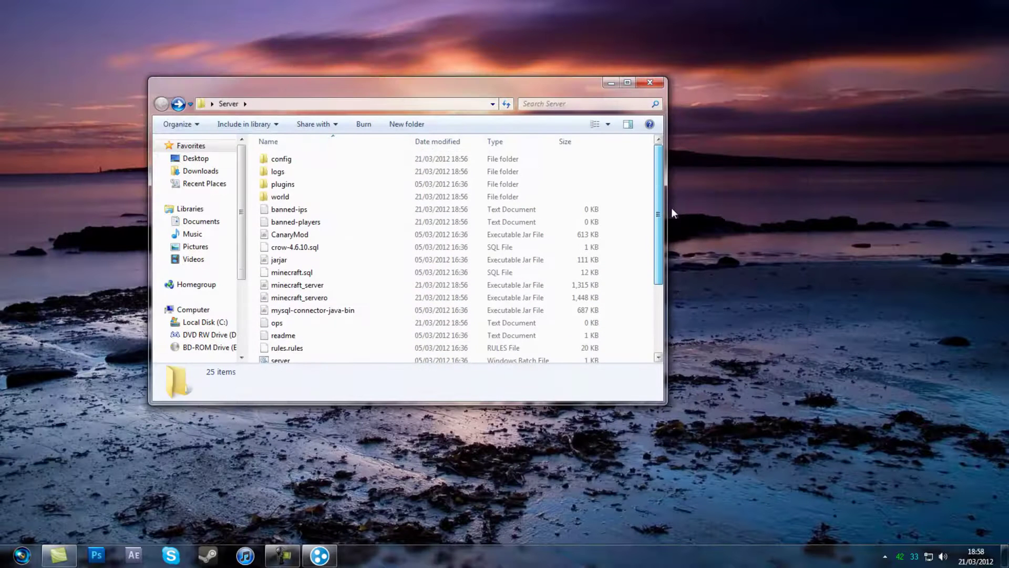
pyautogui.doubleClick(281, 159)
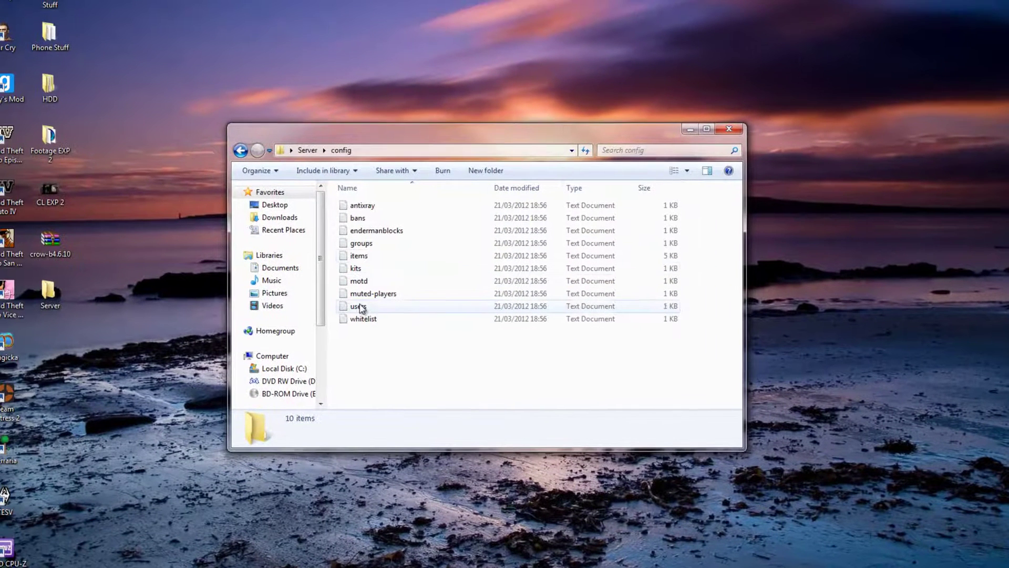
pyautogui.click(357, 307)
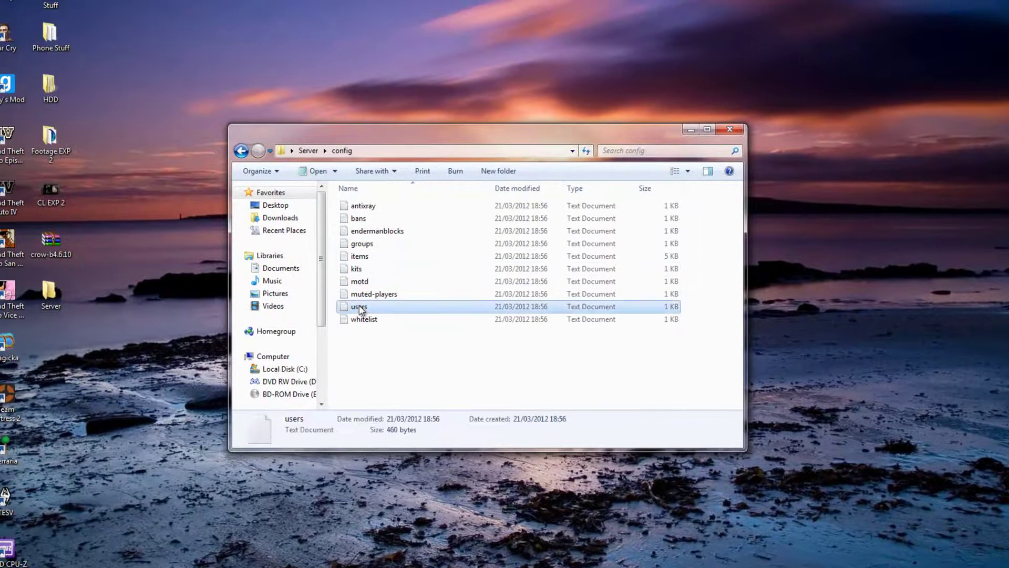
pyautogui.doubleClick(363, 243)
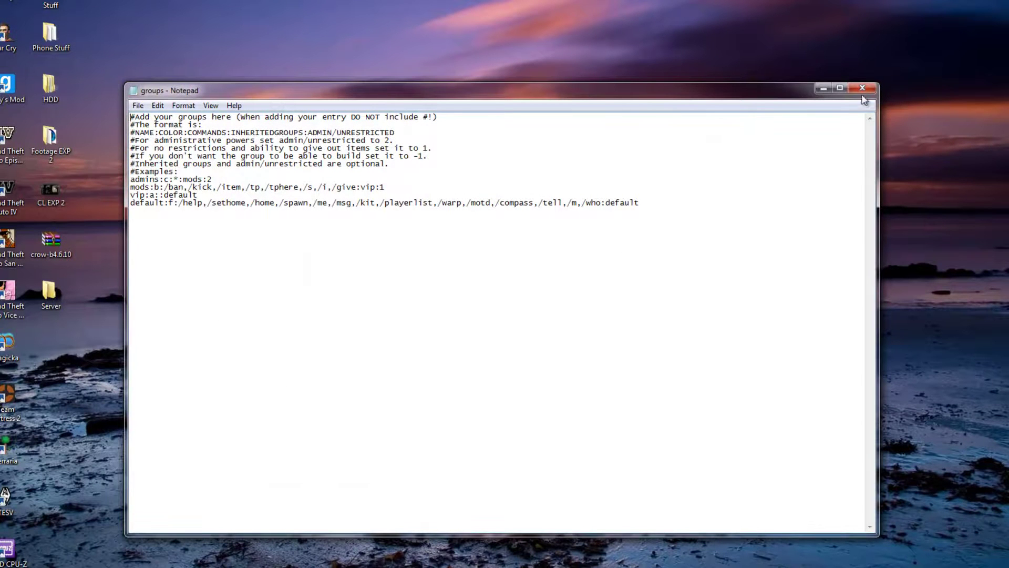
# Switch from the groups file to the users file and copy 'admins' to the new user line.
pyautogui.click(862, 88)
pyautogui.doubleClick(374, 307)
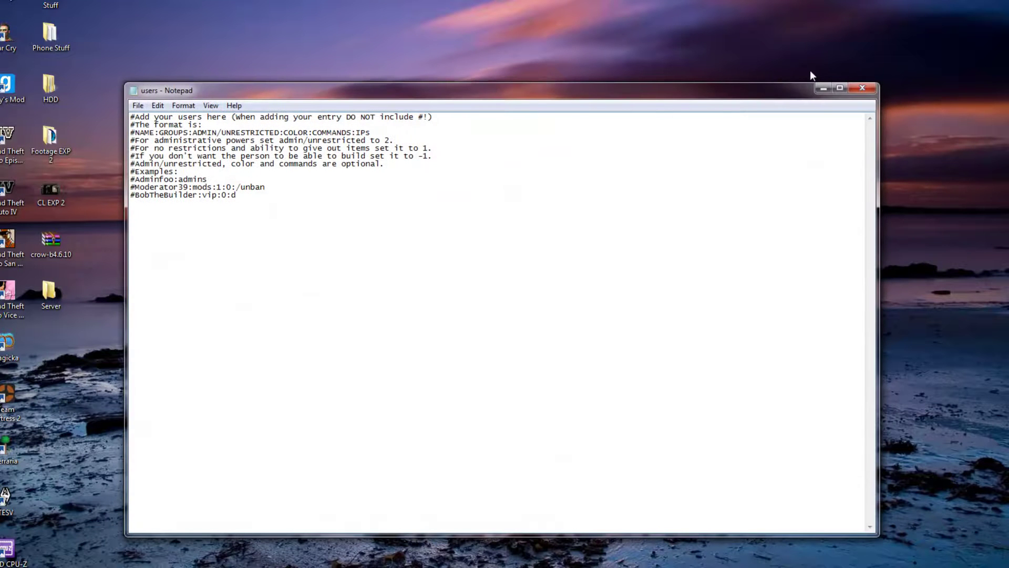
pyautogui.moveTo(782, 87); pyautogui.dragTo(782, 42)
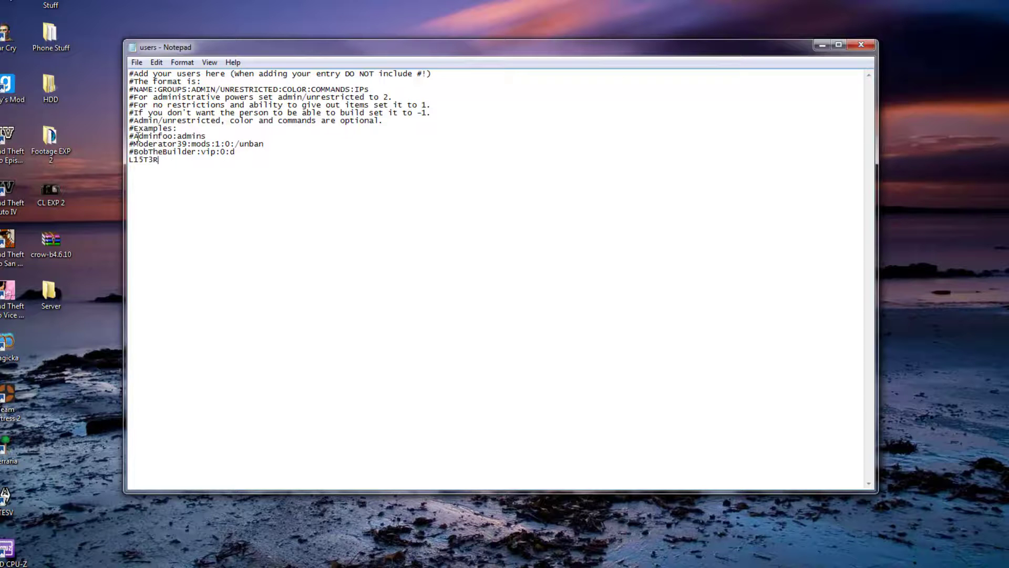
pyautogui.moveTo(134, 135)
pyautogui.mouseDown()
pyautogui.moveTo(201, 136)
pyautogui.moveTo(185, 136)
pyautogui.mouseUp()
pyautogui.rightClick(174, 140)
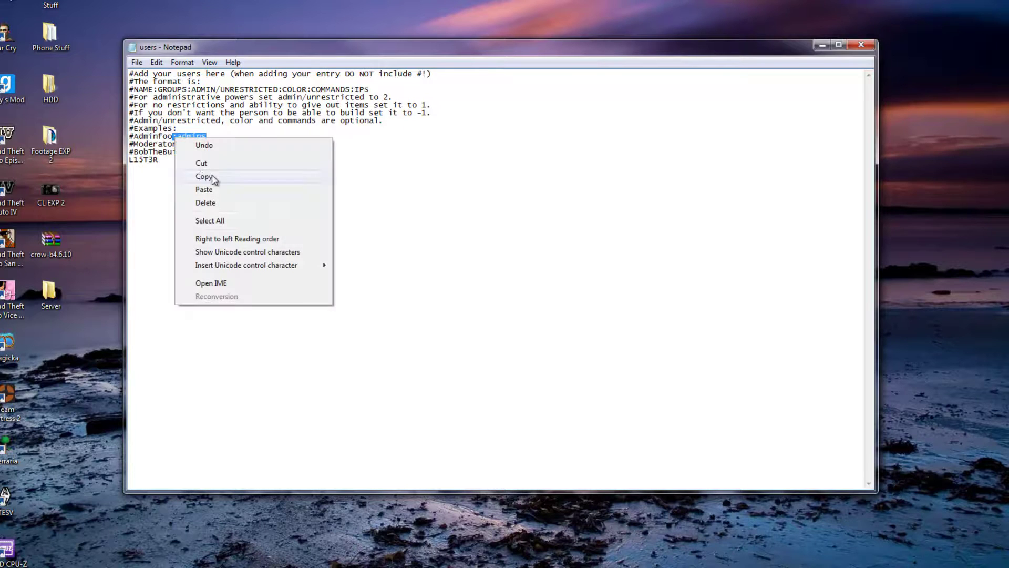
pyautogui.click(213, 176)
pyautogui.click(164, 160)
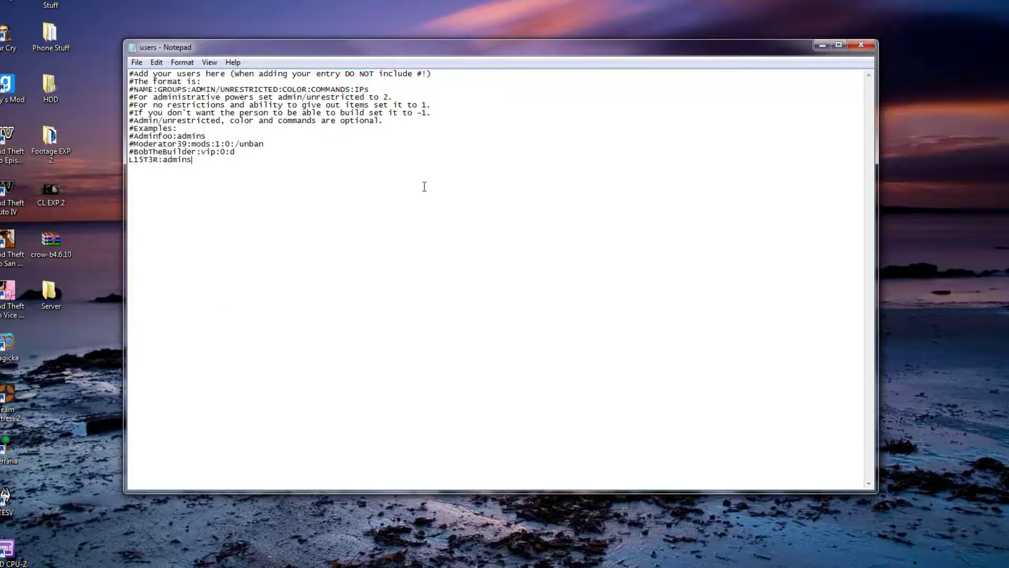
# Save the users file and close Notepad.
pyautogui.click(138, 63)
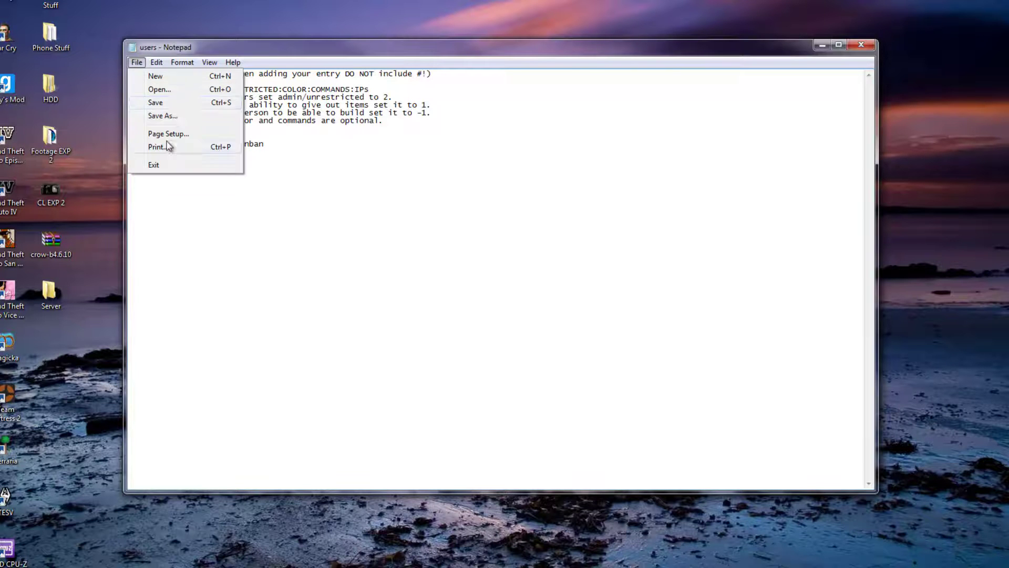
pyautogui.click(172, 103)
pyautogui.click(863, 45)
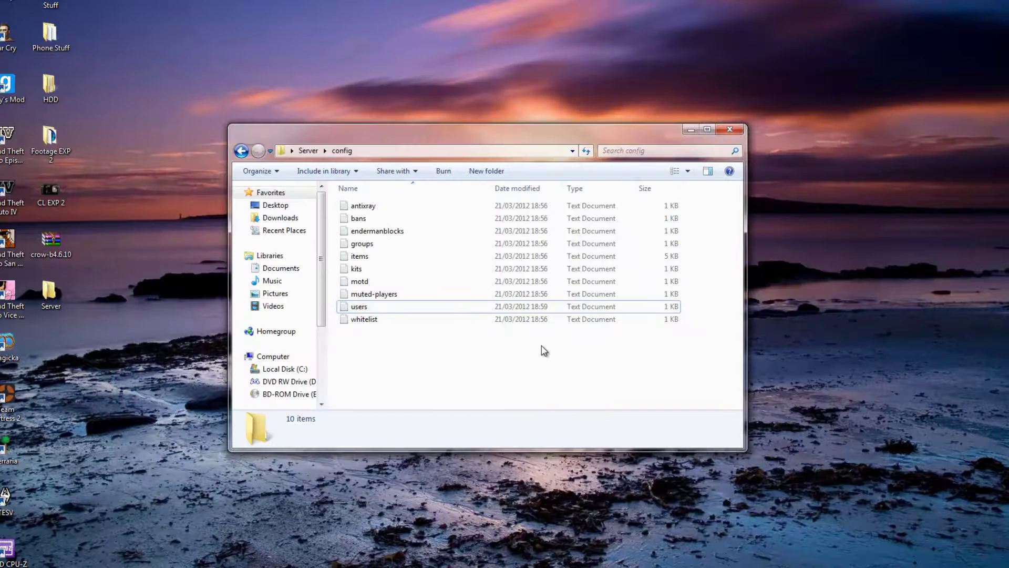
# Launch server_nogui_x64 from the Server folder, move its console aside, and check the Hamachi window.
pyautogui.click(244, 154)
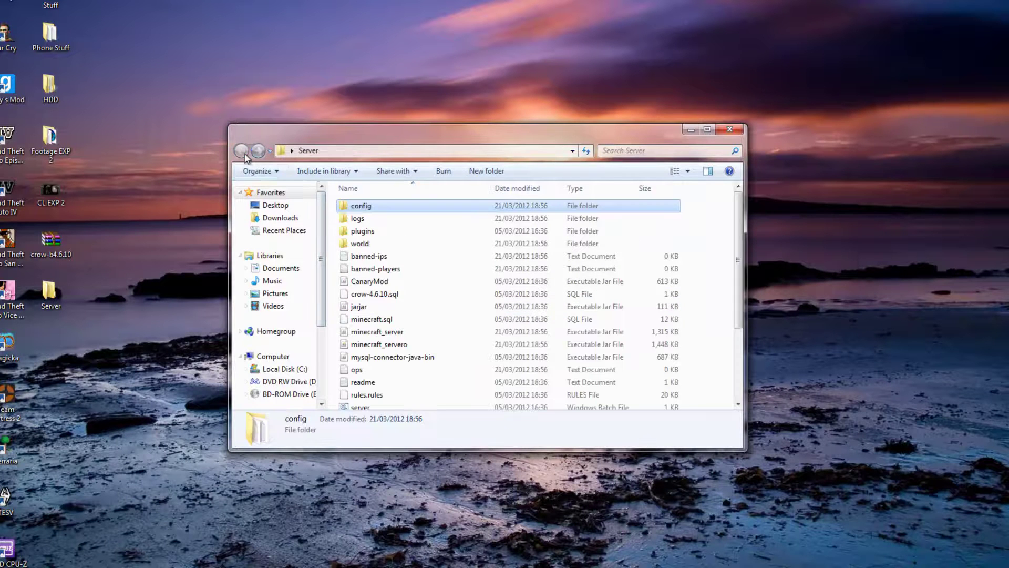
pyautogui.scroll(-2, 492, 321)
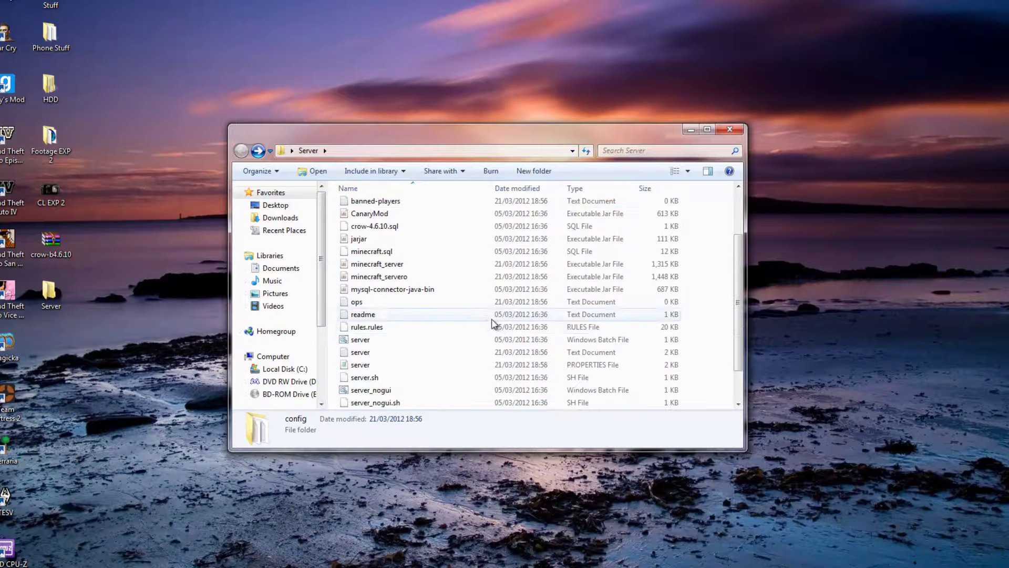
pyautogui.scroll(-1, 497, 330)
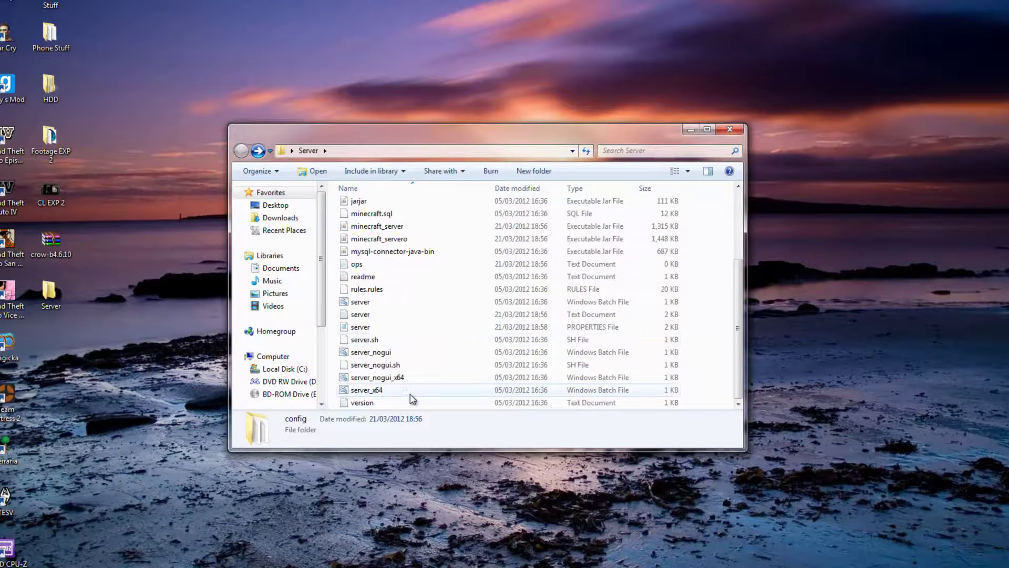
pyautogui.doubleClick(377, 377)
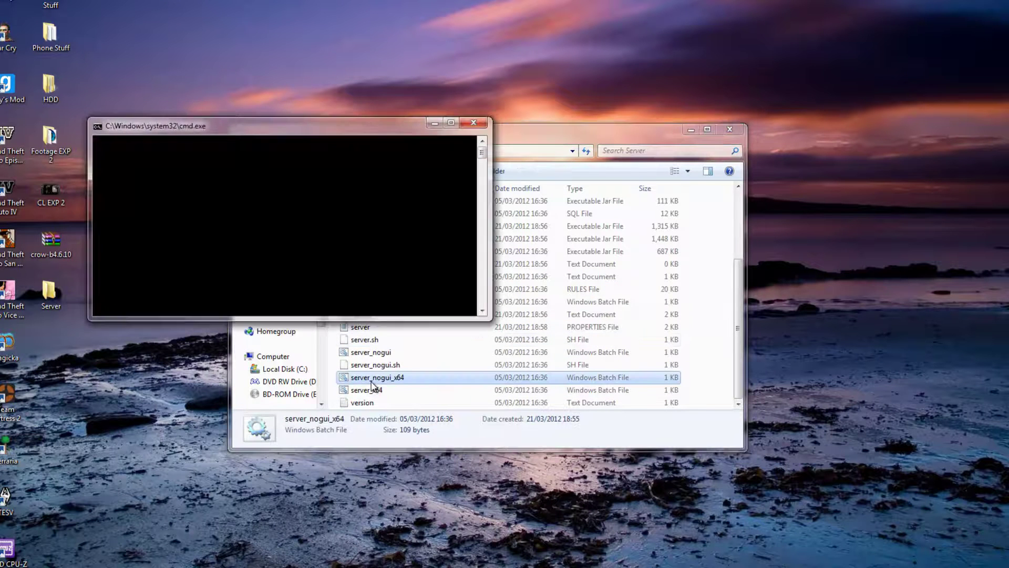
pyautogui.moveTo(235, 132); pyautogui.dragTo(228, 93)
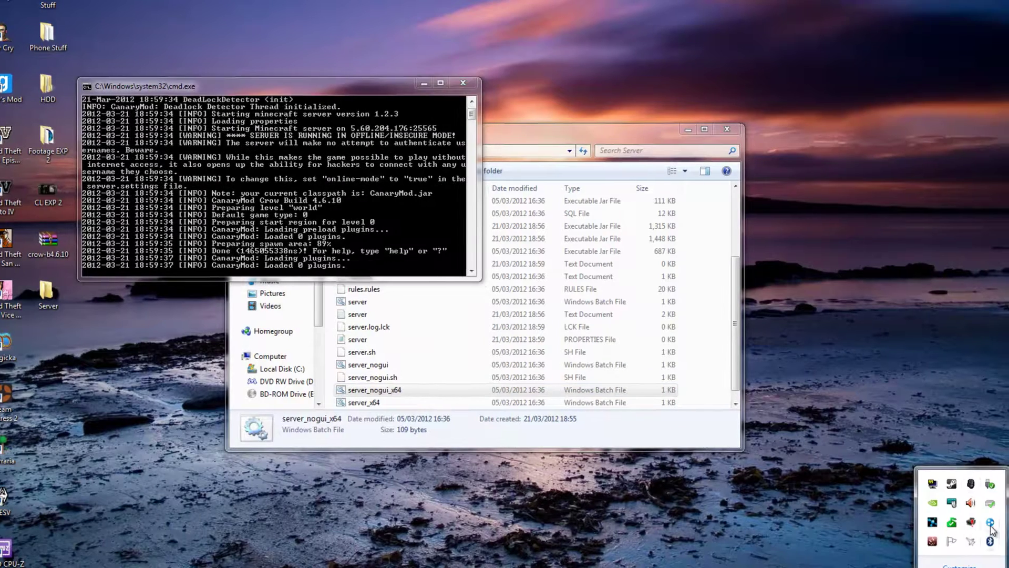
pyautogui.click(935, 502)
pyautogui.click(969, 63)
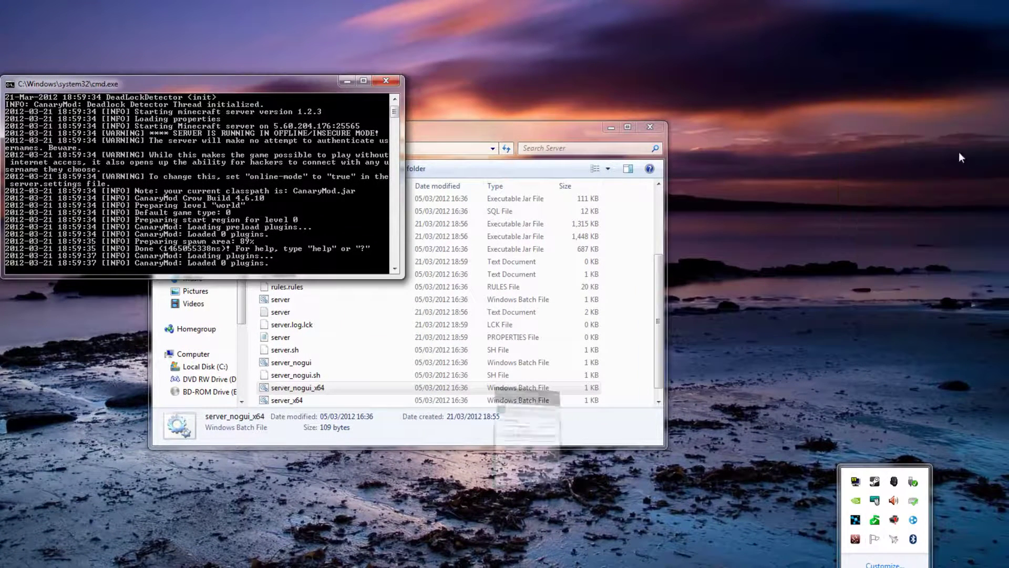
pyautogui.click(913, 519)
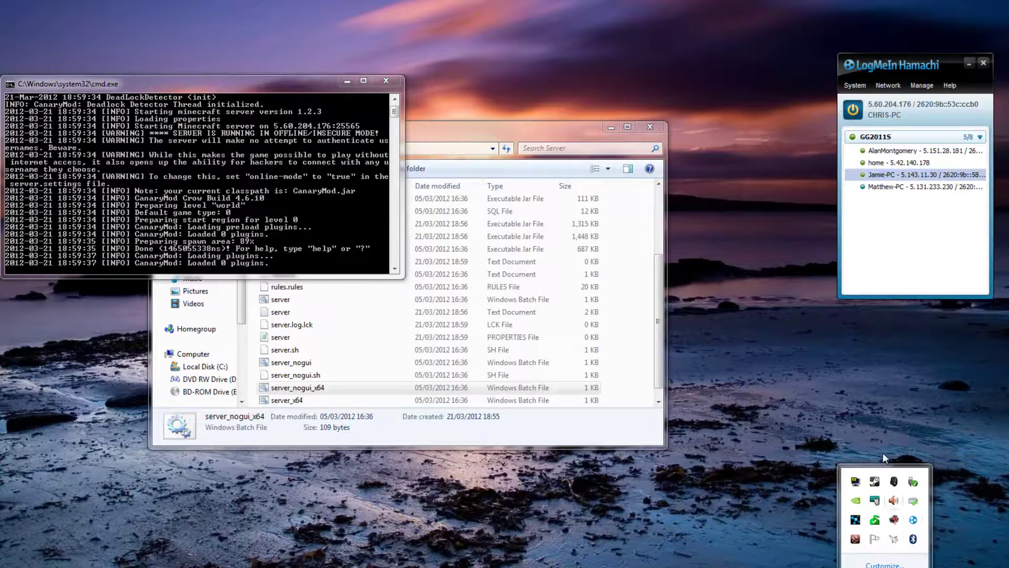
pyautogui.rightClick(913, 177)
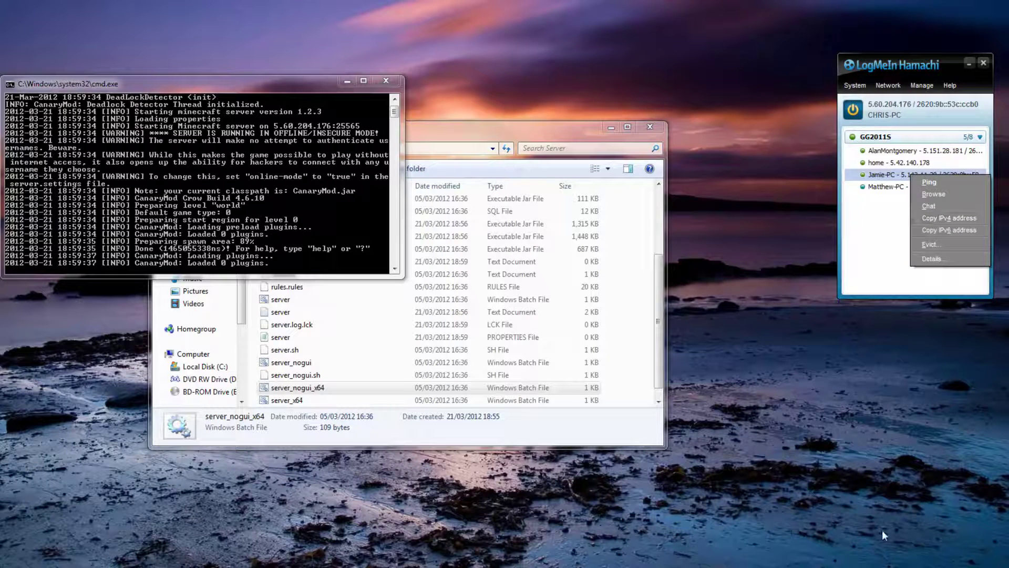
pyautogui.click(968, 63)
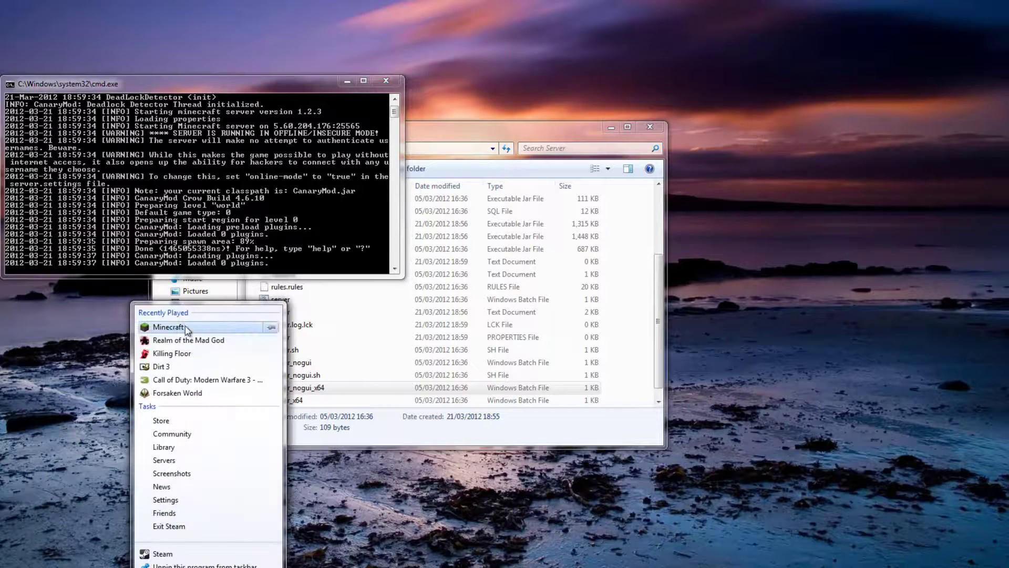
# Launch Minecraft from Steam, log in, and reach the empty Play Multiplayer screen.
pyautogui.click(189, 323)
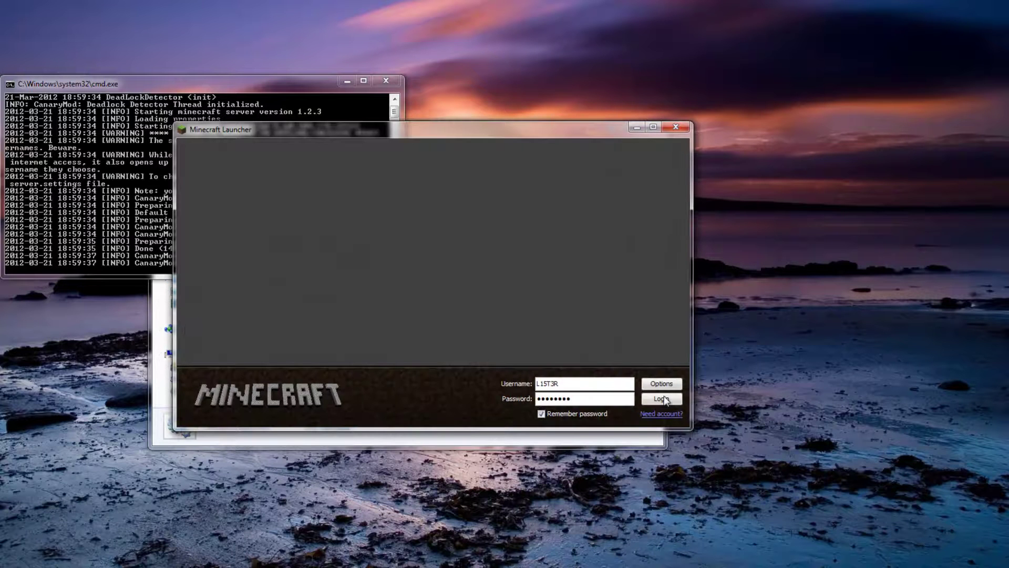
pyautogui.click(664, 399)
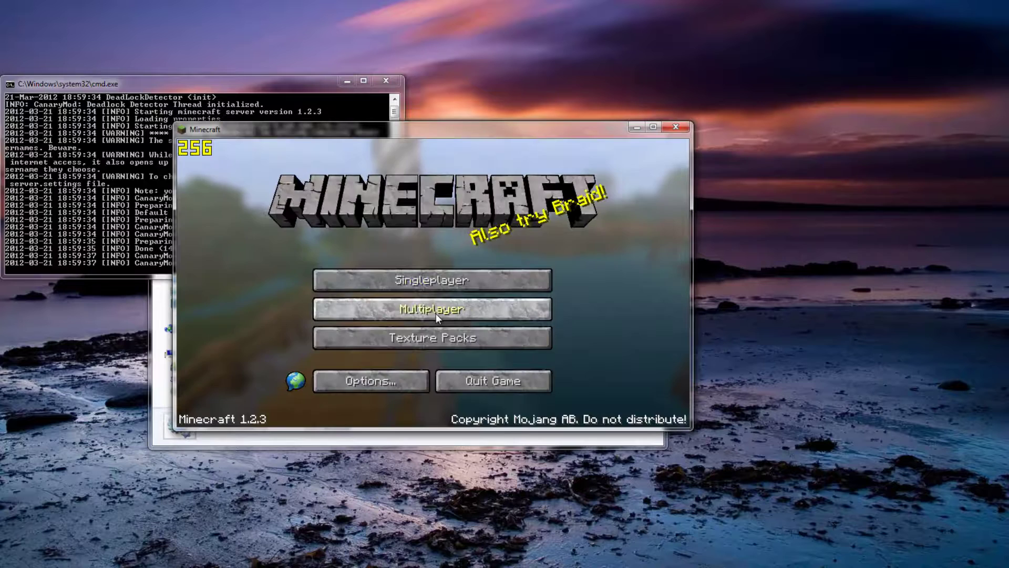
pyautogui.click(435, 313)
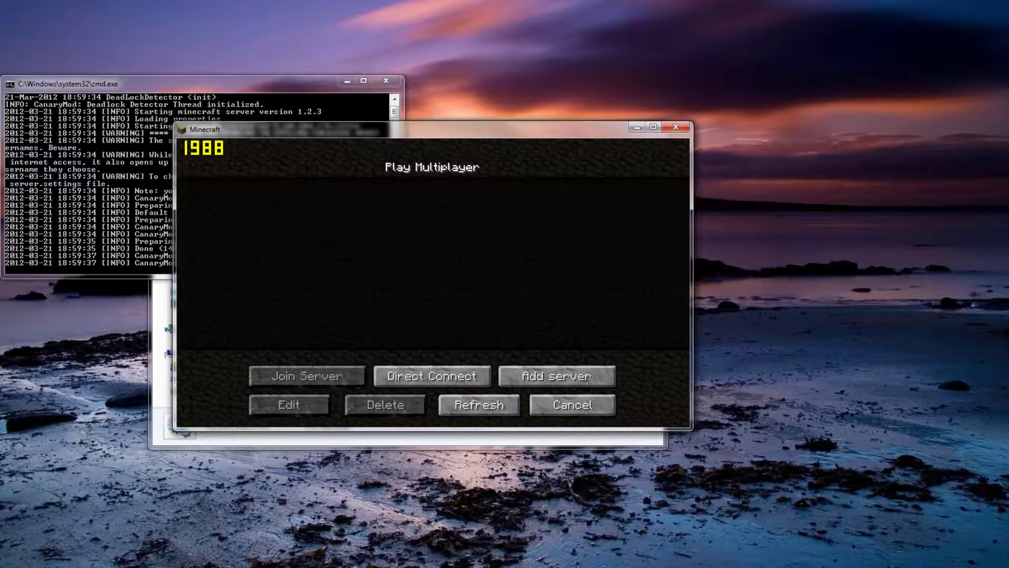
pyautogui.press('super')
pyautogui.press('super')
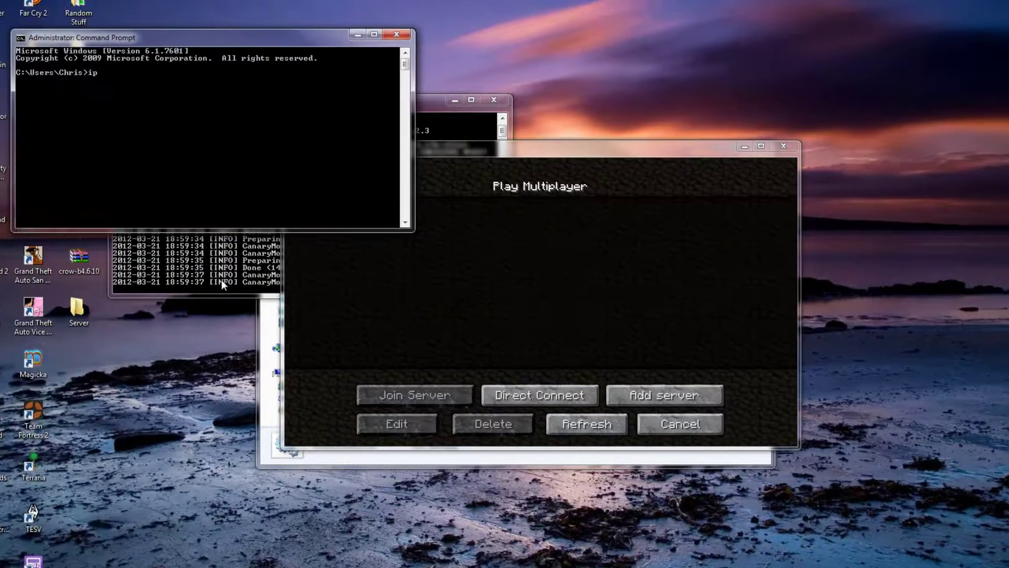
pyautogui.write('ipconfi')
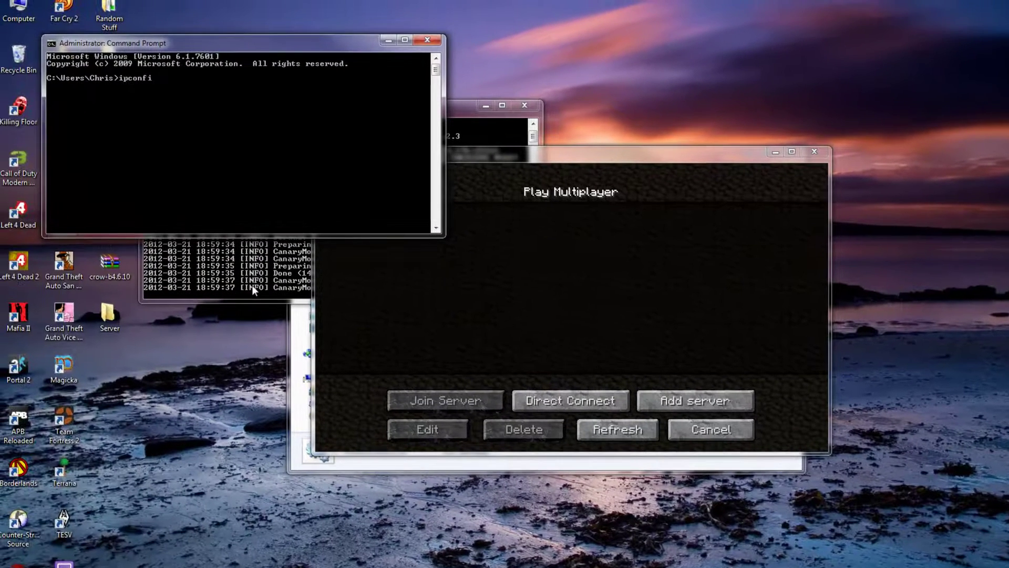
pyautogui.write('g')
# Run ipconfig in the administrator Command Prompt to read the adapter addresses, then close it.
pyautogui.press('Return')
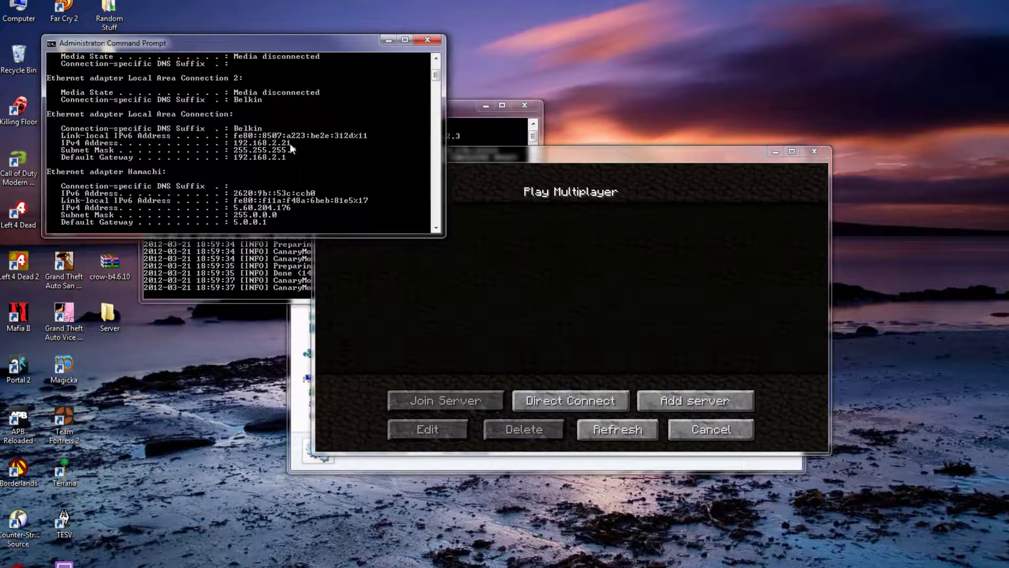
pyautogui.click(426, 40)
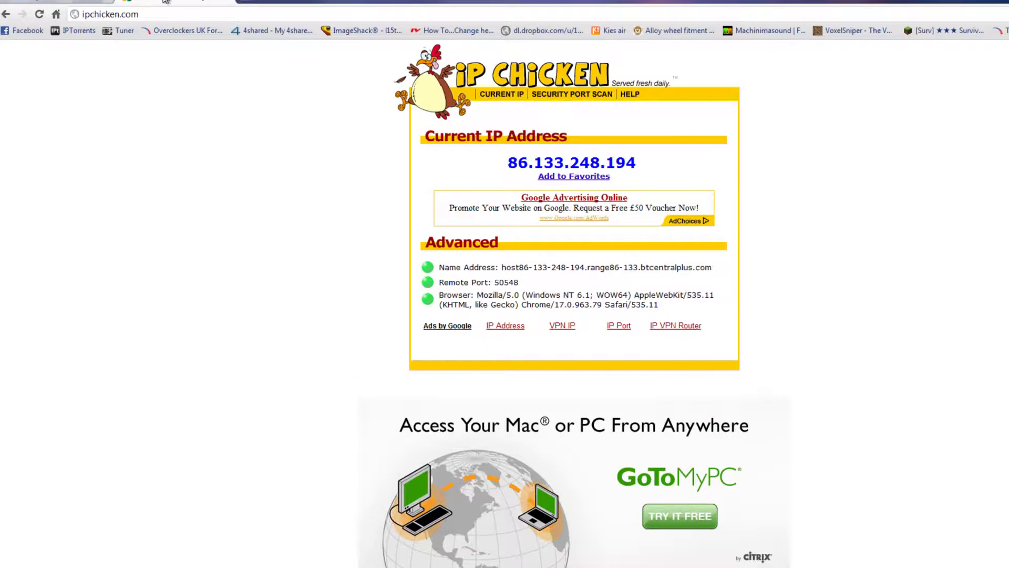
# Copy the public IP 86.133.248.194 from ipchicken.com, then return to the CanaryMod tab.
pyautogui.moveTo(139, 14); pyautogui.dragTo(82, 13)
pyautogui.click(362, 210)
pyautogui.moveTo(641, 163); pyautogui.dragTo(505, 163)
pyautogui.click(677, 170)
pyautogui.moveTo(642, 163); pyautogui.dragTo(507, 164)
pyautogui.rightClick(550, 158)
pyautogui.click(613, 170)
pyautogui.click(901, 191)
pyautogui.moveTo(664, 166); pyautogui.dragTo(497, 163)
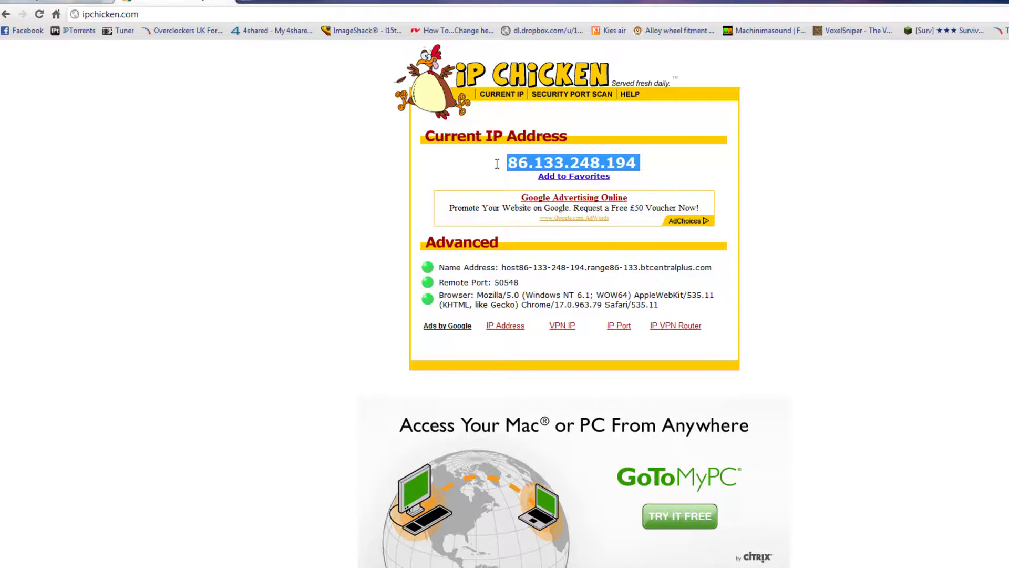
pyautogui.click(700, 181)
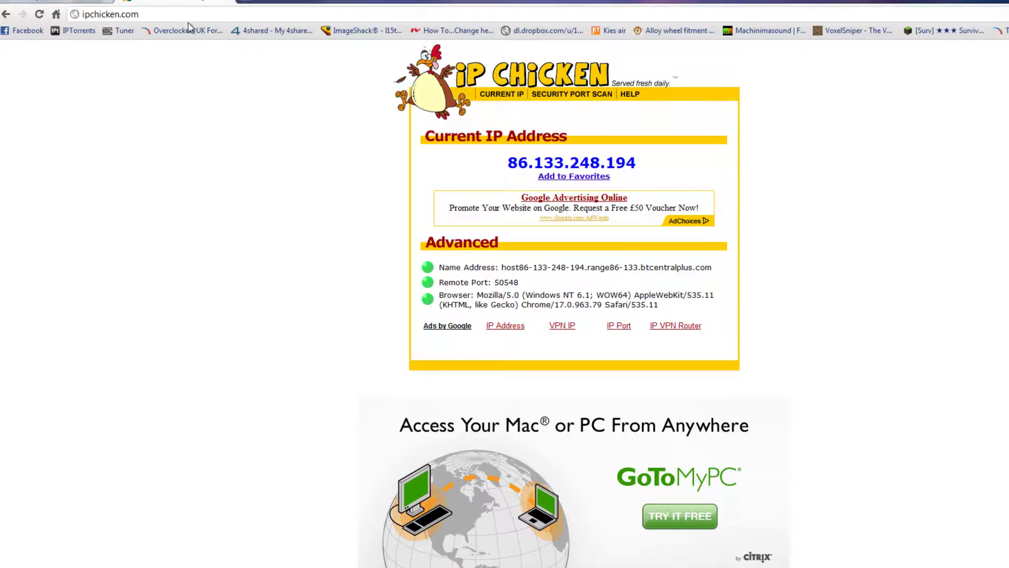
pyautogui.click(73, 1)
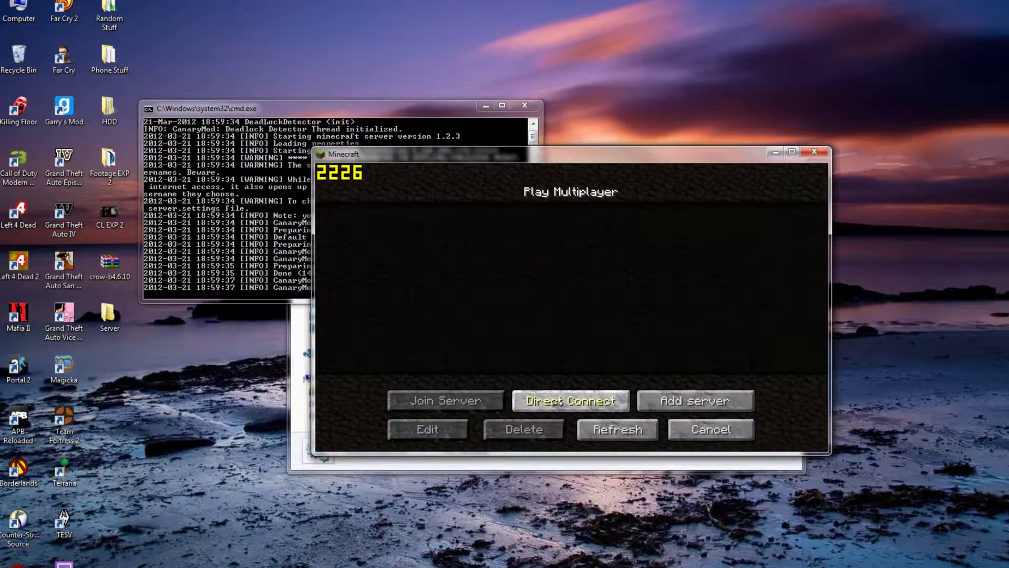
# Add a server named Minecraft Server, paste 86.133.248.194:25565 as its address, then erase it.
pyautogui.click(673, 402)
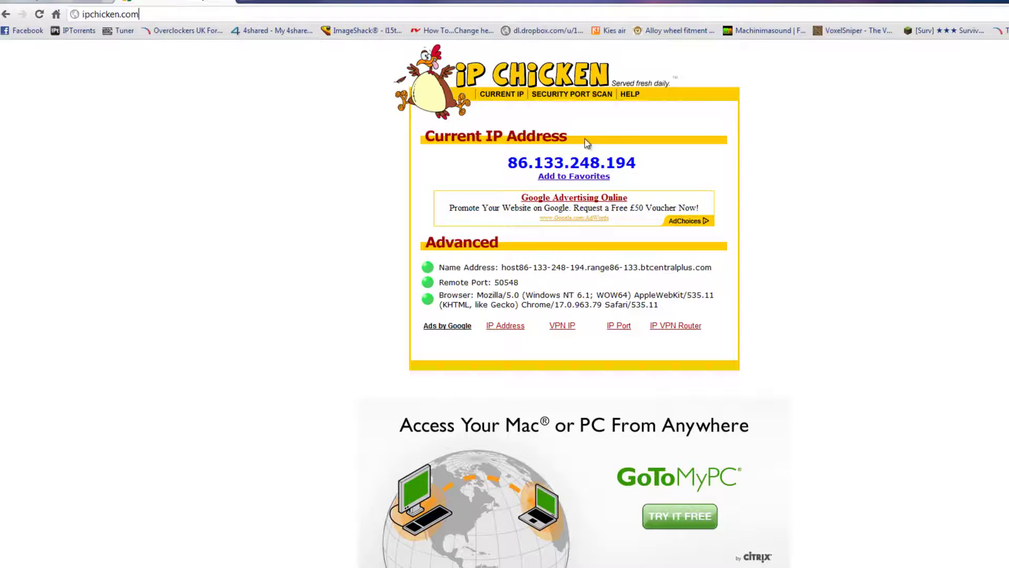
pyautogui.moveTo(640, 162); pyautogui.dragTo(504, 158)
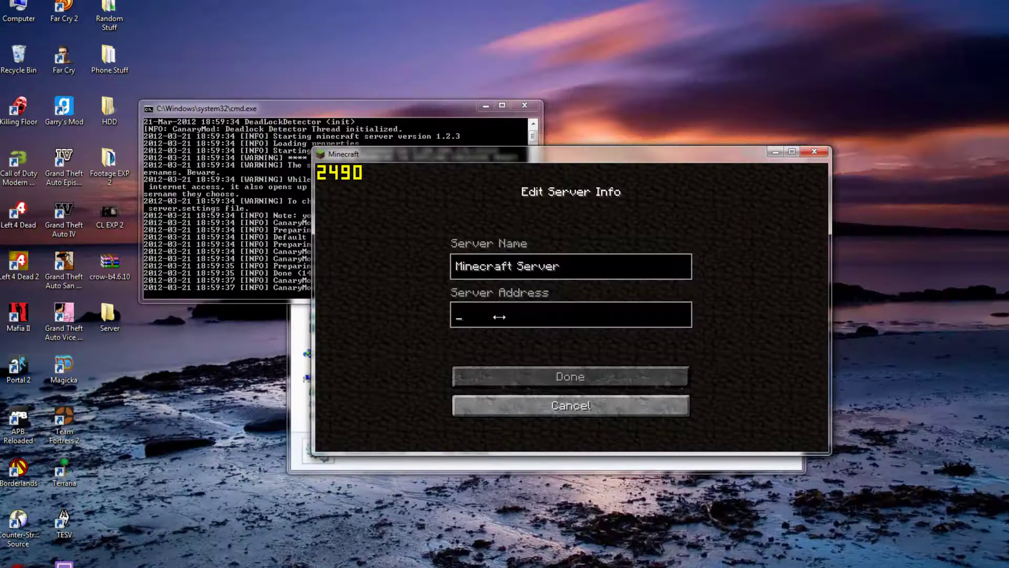
pyautogui.hotkey('ctrl', 'v')
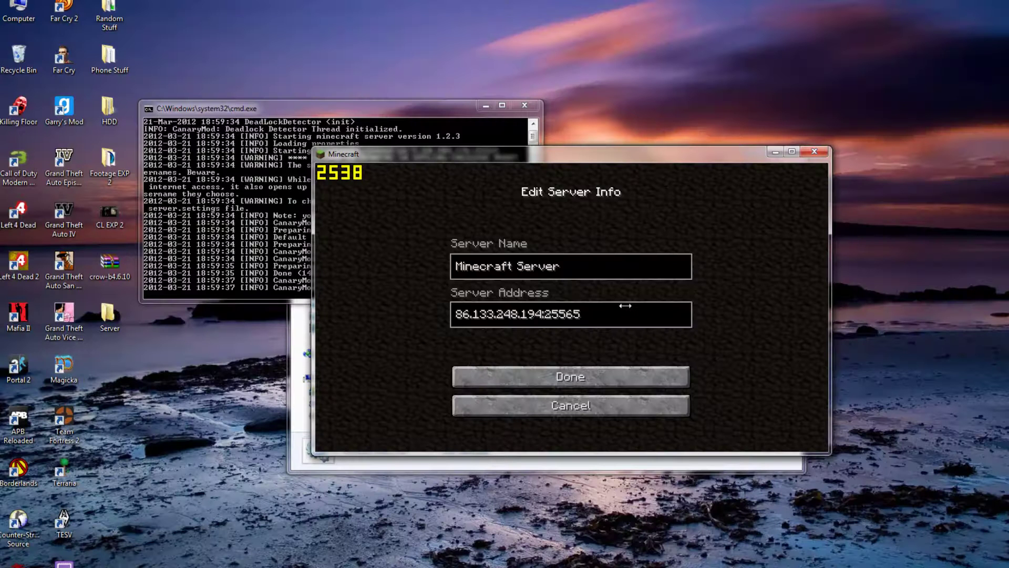
pyautogui.press('BackSpace')
pyautogui.press('BackSpace')
pyautogui.press('BackSpace')
pyautogui.press('BackSpace')
pyautogui.press('BackSpace')
pyautogui.press('BackSpace')
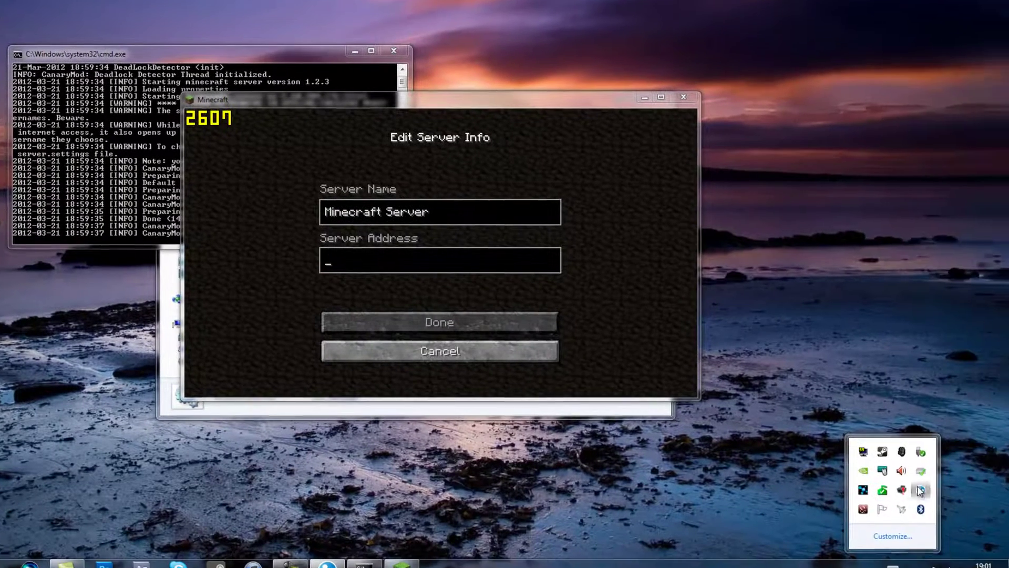
# Paste the copied Hamachi IPv4 as the server address 5.60.204.176:25565.
pyautogui.click(913, 448)
pyautogui.click(897, 74)
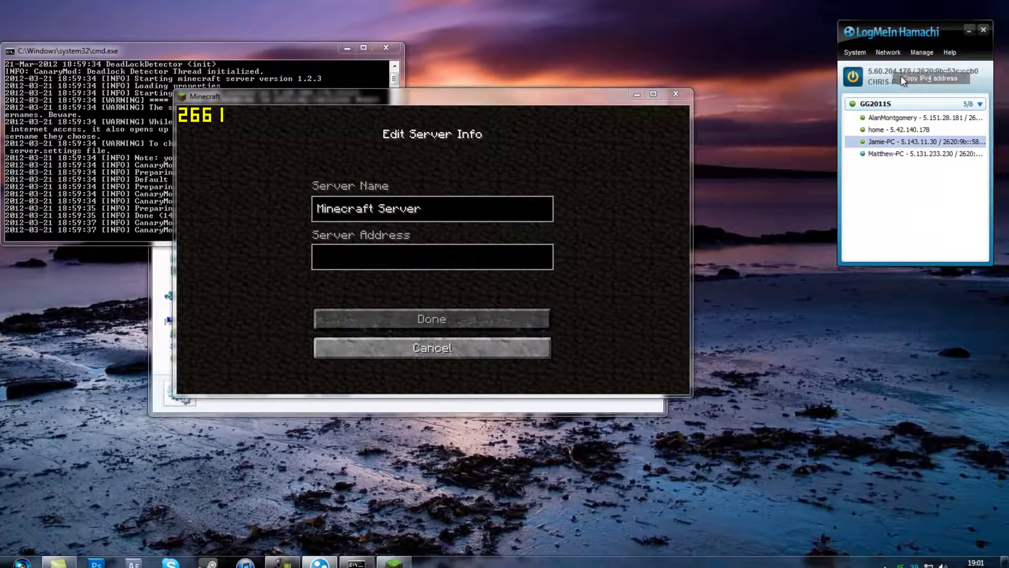
pyautogui.click(969, 31)
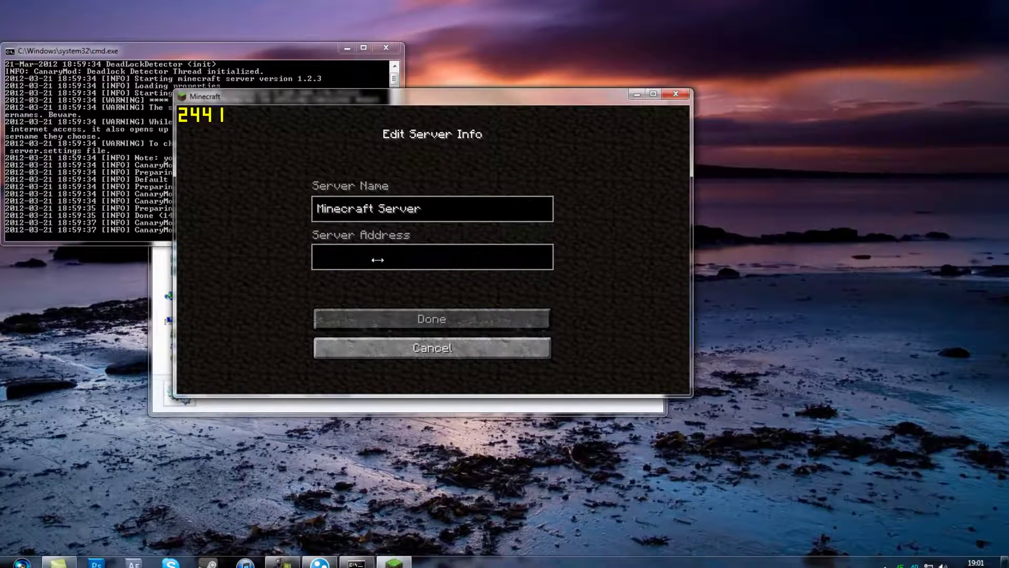
pyautogui.click(378, 260)
pyautogui.hotkey('ctrl', 'v')
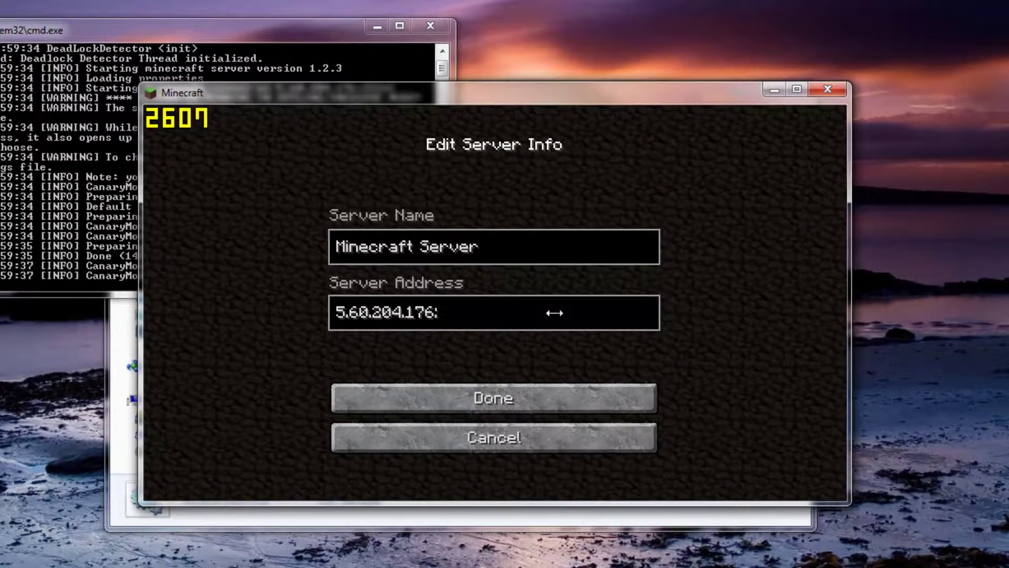
pyautogui.write('25565')
# Rename the server entry GameGaze2011 and save it to the list.
pyautogui.click(513, 239)
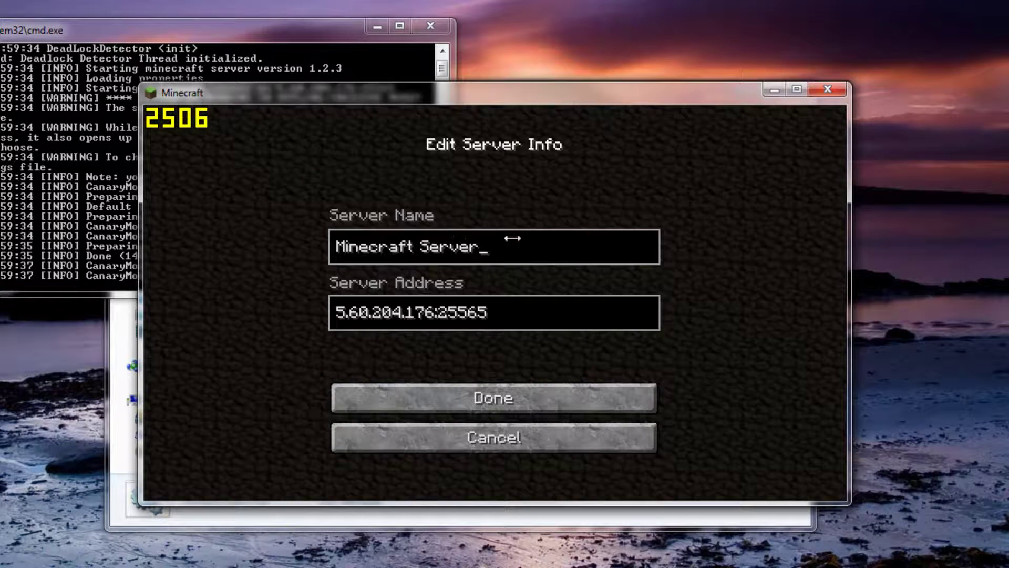
pyautogui.press('BackSpace')
pyautogui.press('BackSpace')
pyautogui.press('BackSpace')
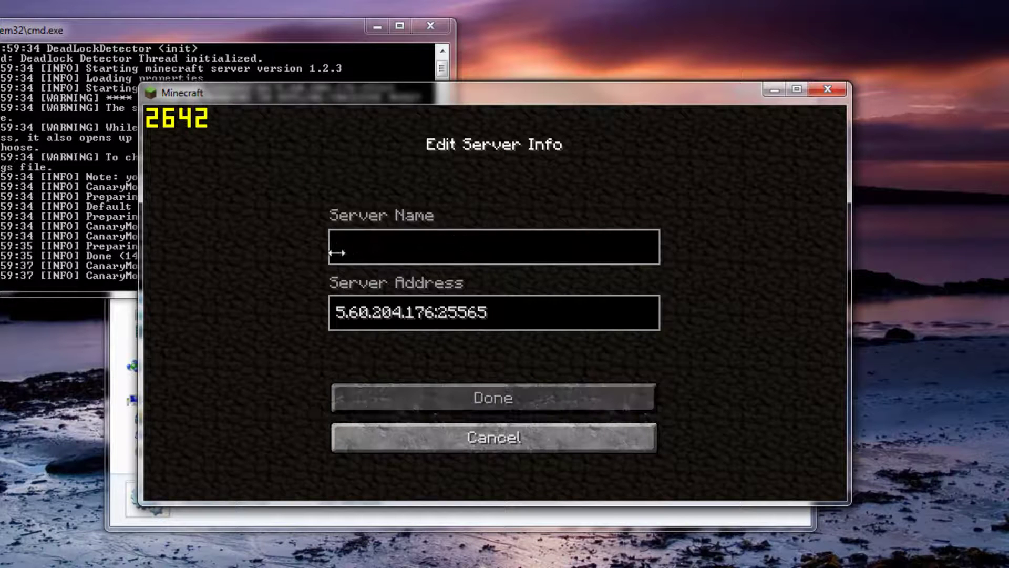
pyautogui.write('GameGaze')
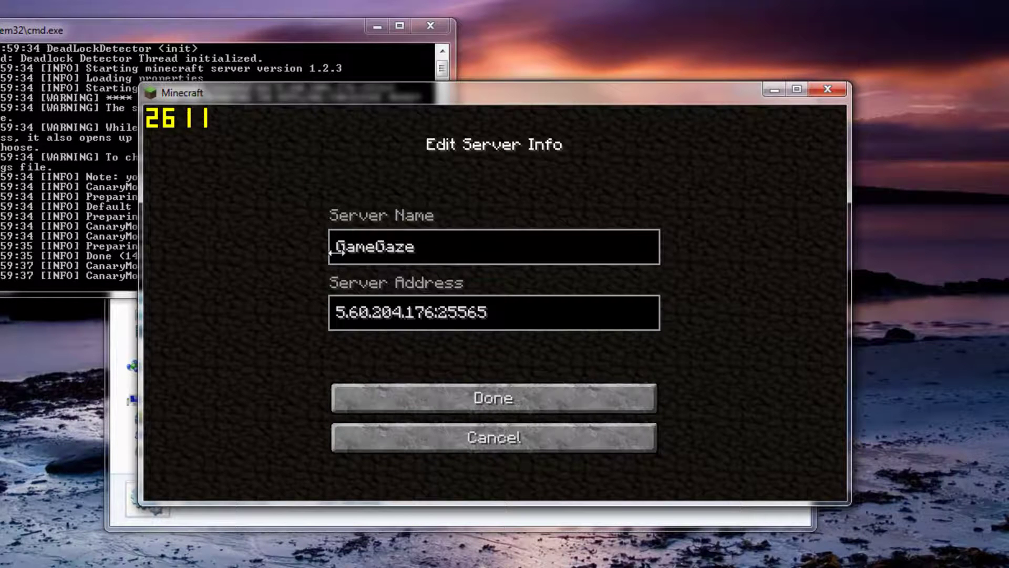
pyautogui.write('2011')
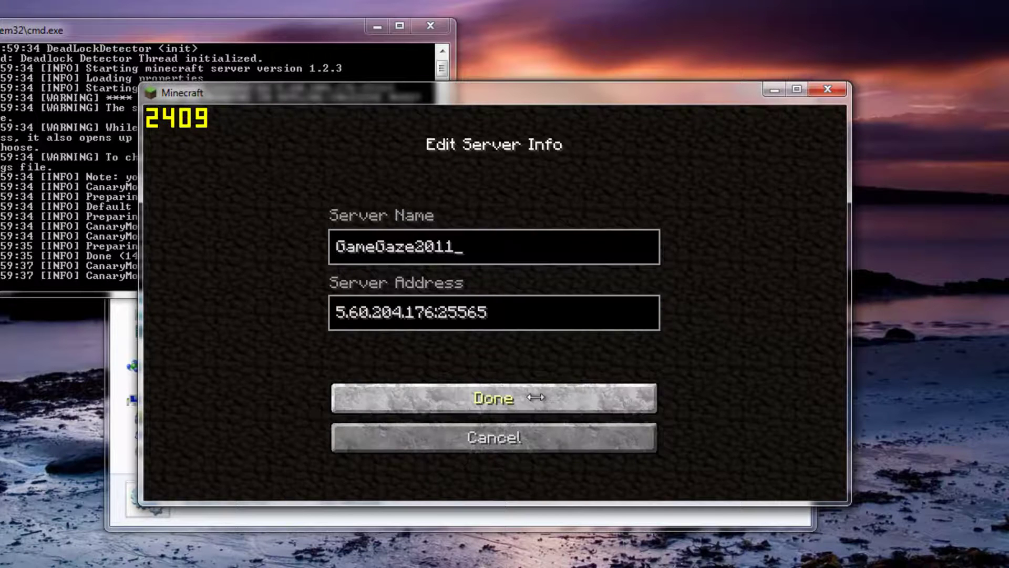
pyautogui.click(536, 398)
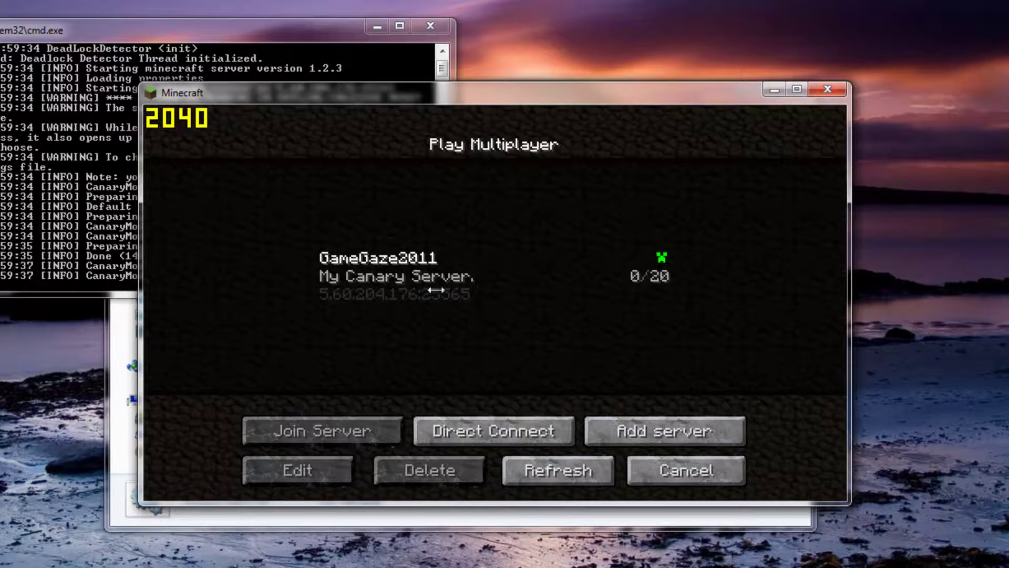
# Check the motd 'My Canary Server.' in server.properties, then select GameGaze2011 in Minecraft.
pyautogui.click(122, 493)
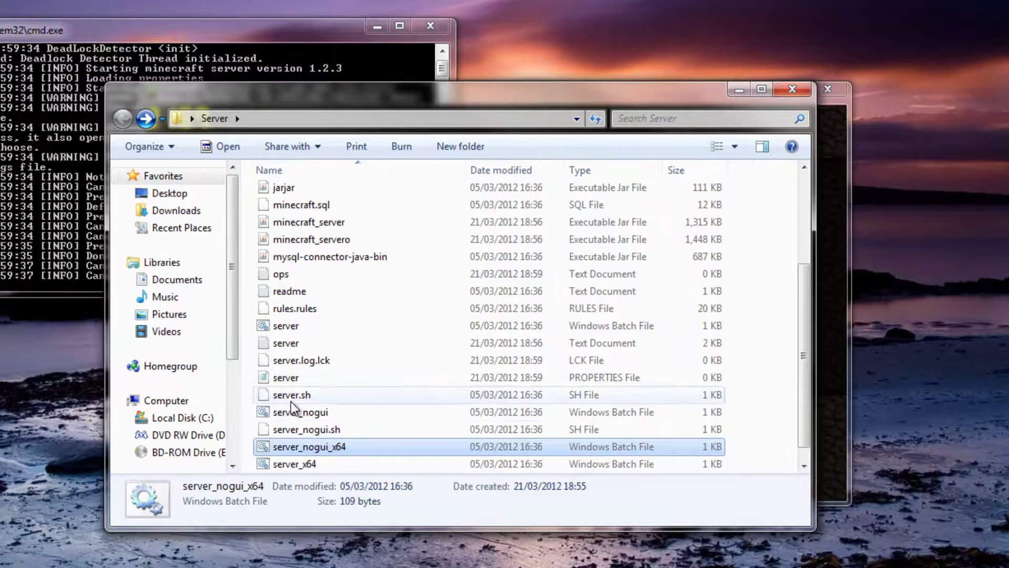
pyautogui.doubleClick(293, 379)
pyautogui.moveTo(152, 532); pyautogui.dragTo(33, 531)
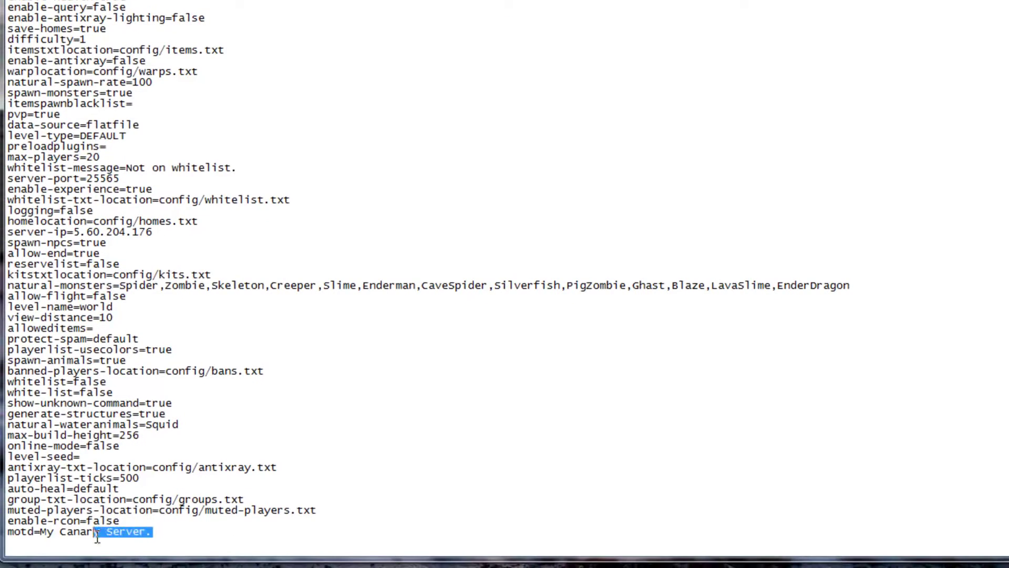
pyautogui.press('Home')
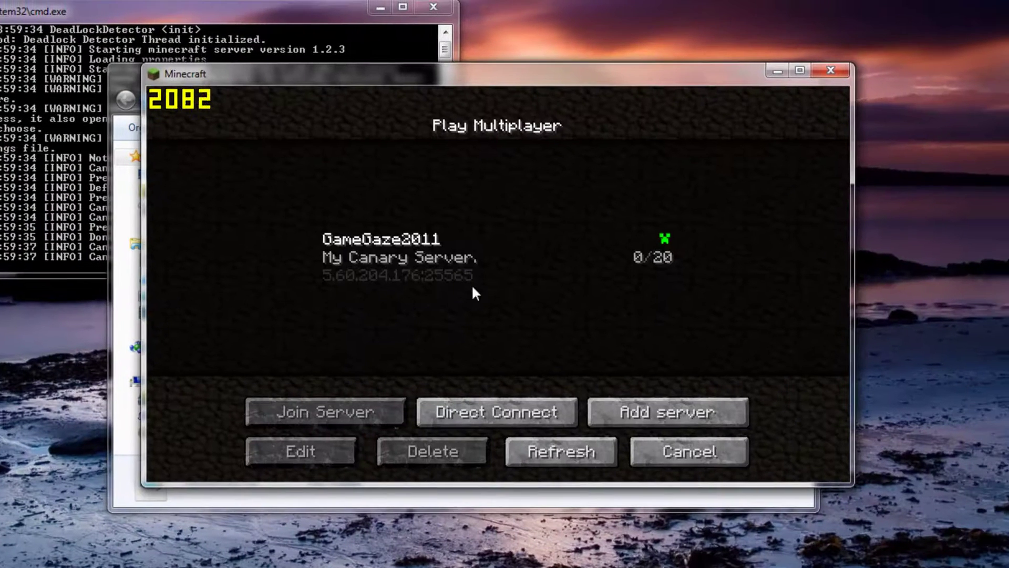
pyautogui.click(374, 272)
# Join GameGaze2011, walk over the snowy beach toward the trees and water, then open chat.
pyautogui.click(335, 424)
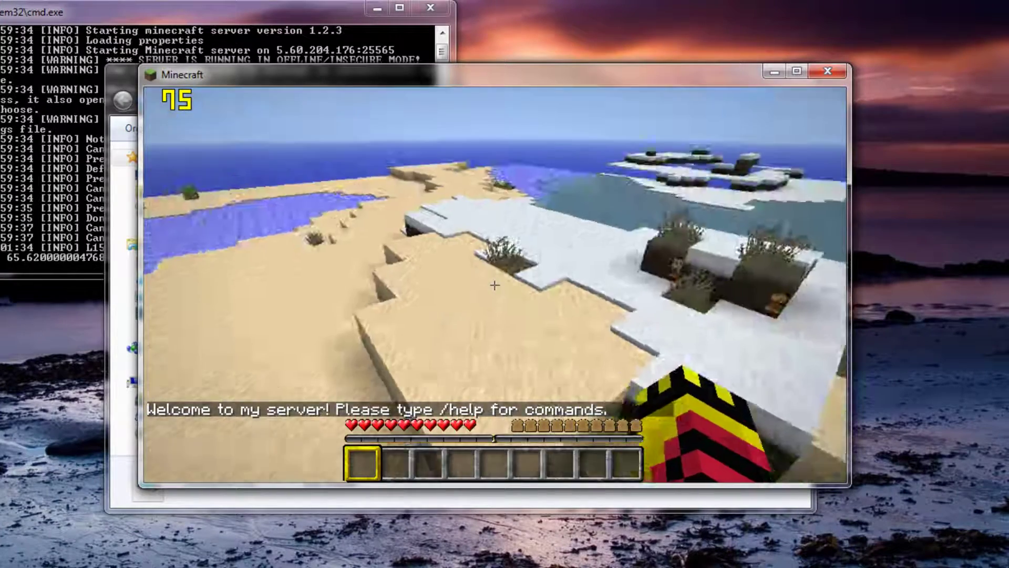
pyautogui.press('w')
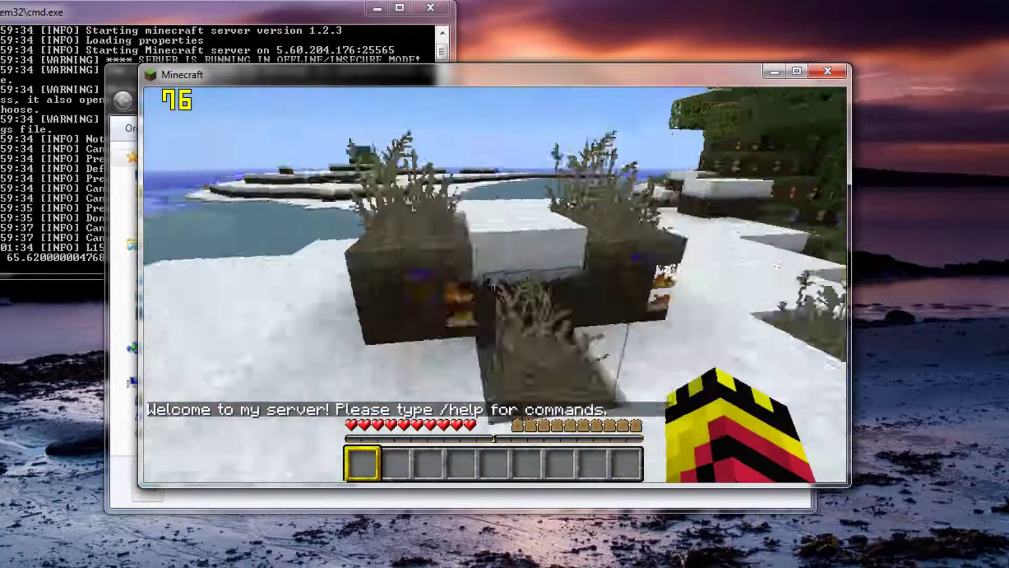
pyautogui.press('w')
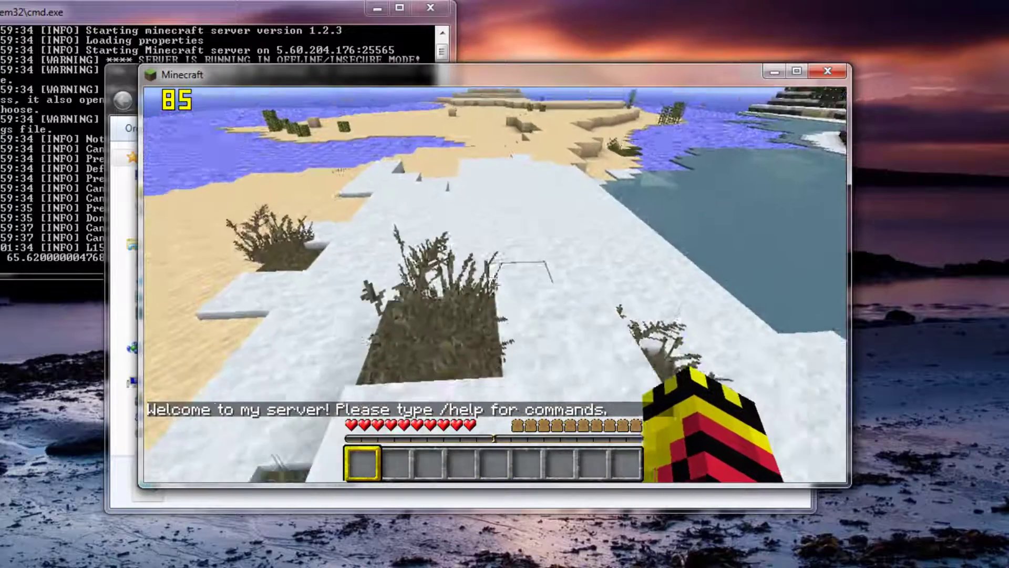
pyautogui.press('w')
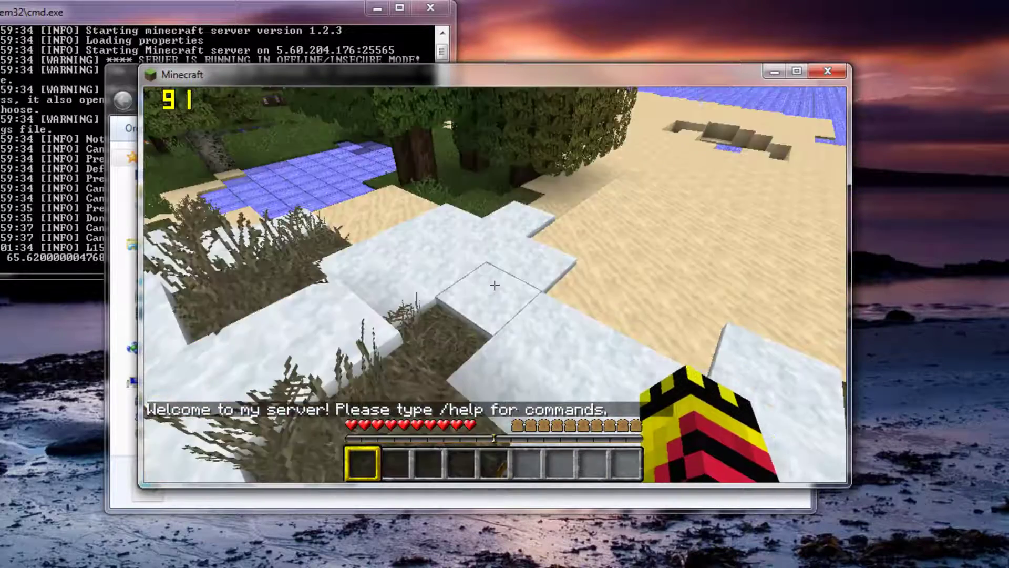
pyautogui.press('w')
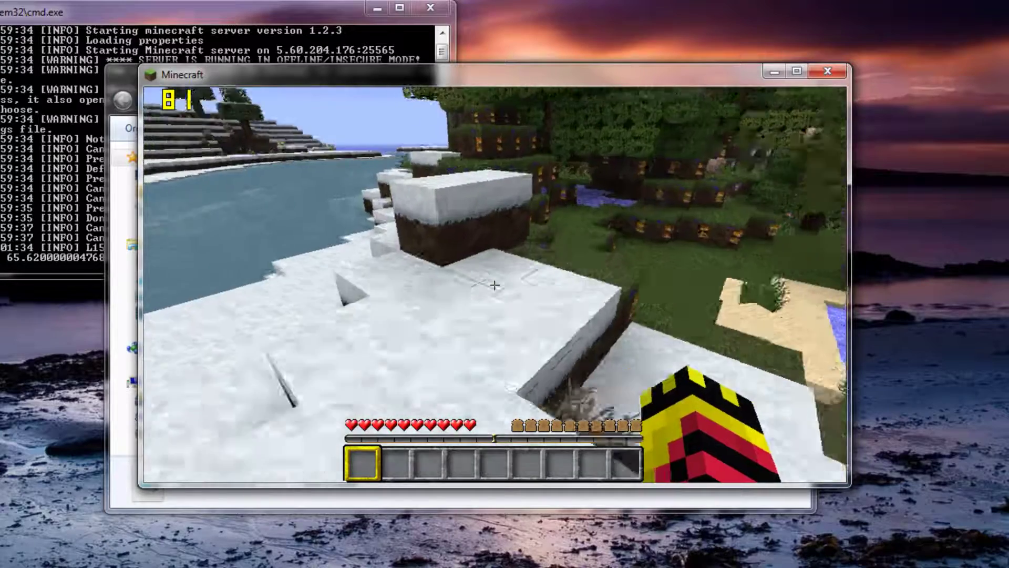
pyautogui.press('w')
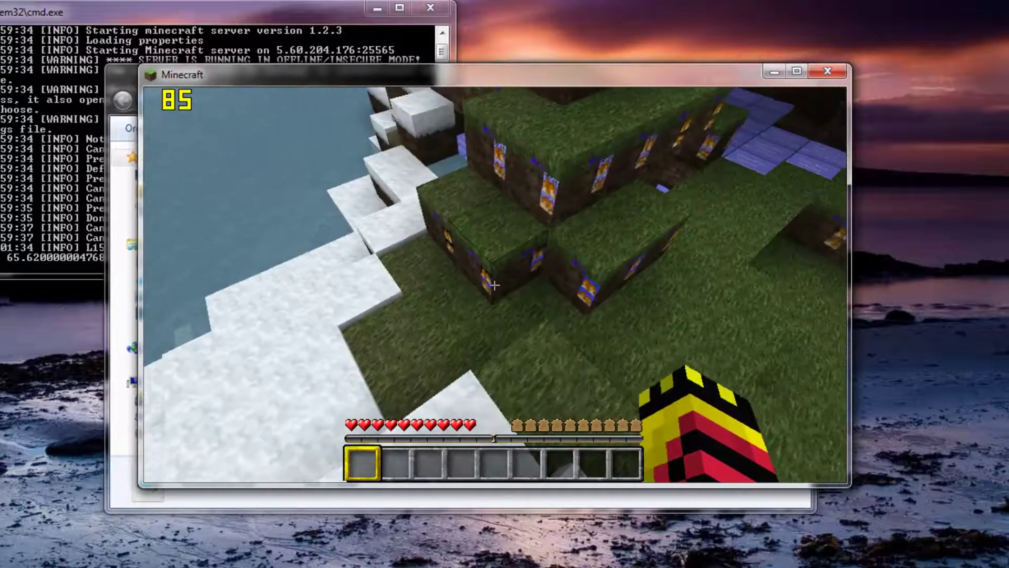
pyautogui.press('w')
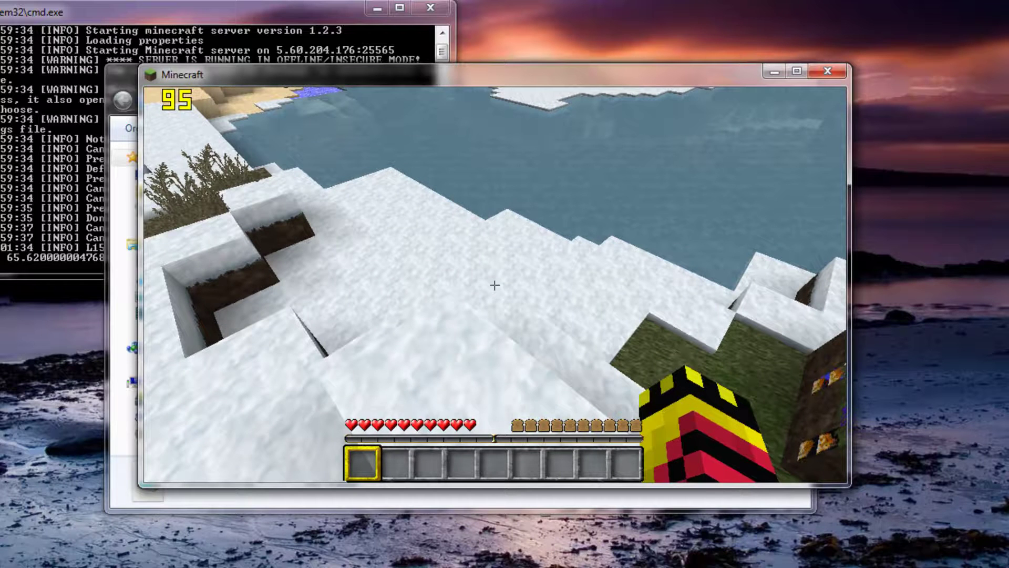
pyautogui.press('t')
pyautogui.write('/give diamondpickaxe 1')
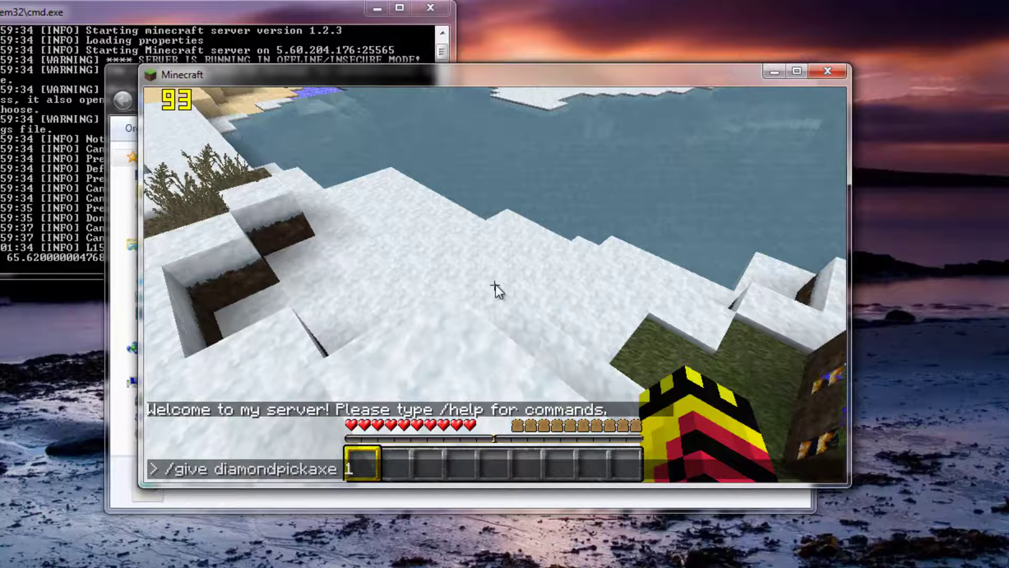
# Send /give diamondpickaxe and /mode 1, fly above the beach, and open creative item selection.
pyautogui.press('Return')
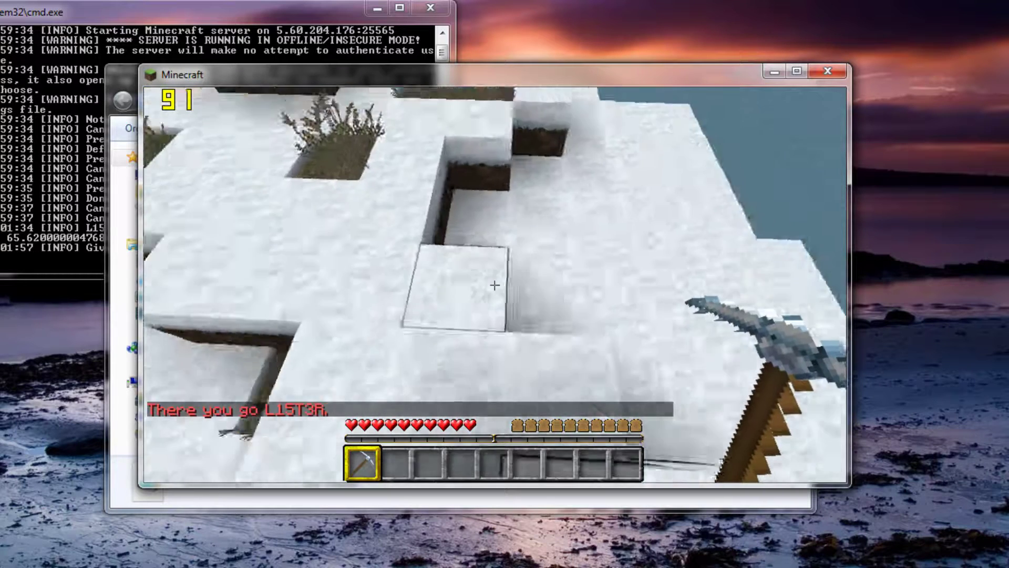
pyautogui.write('/mode 1')
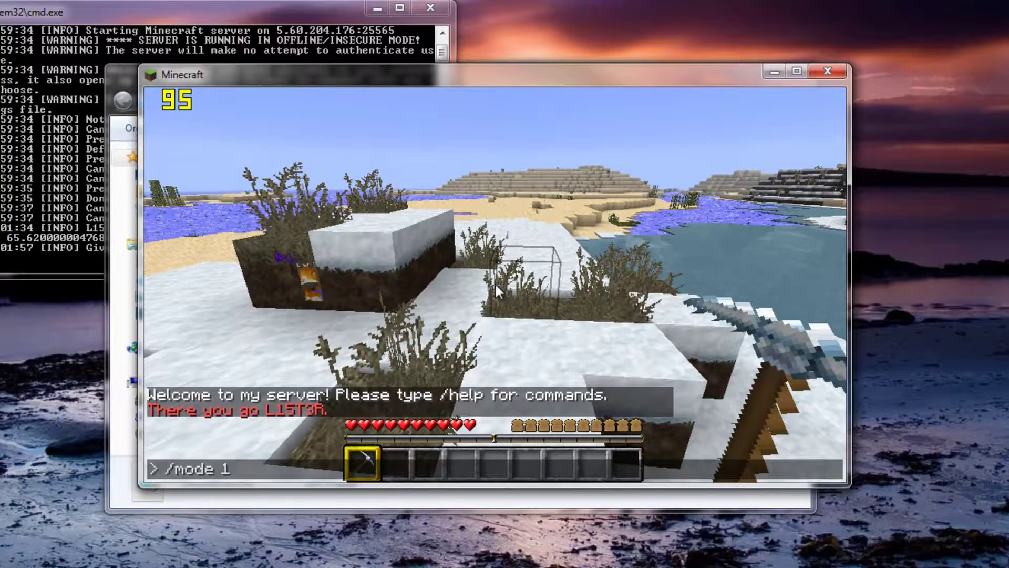
pyautogui.press('Return')
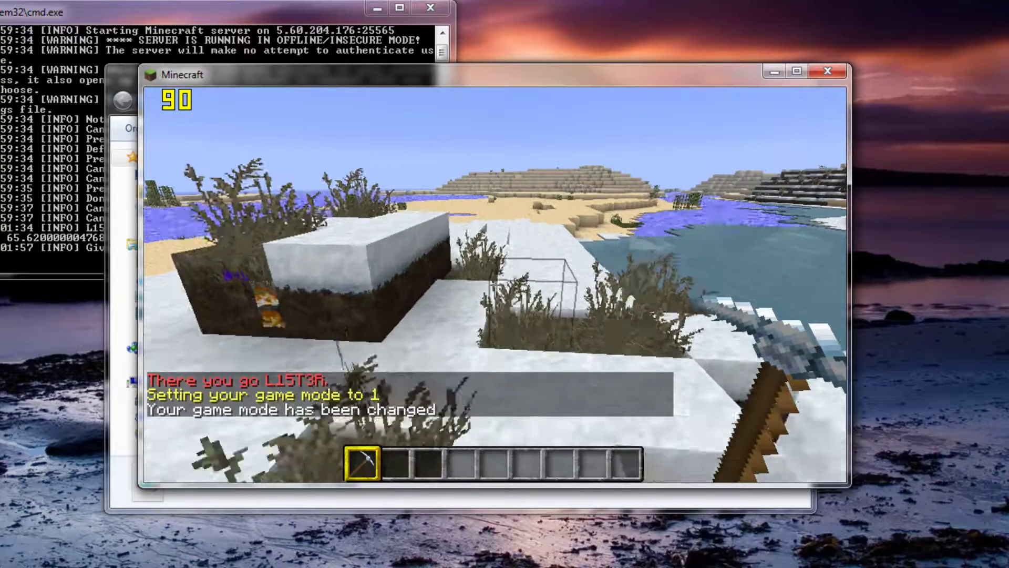
pyautogui.press('w')
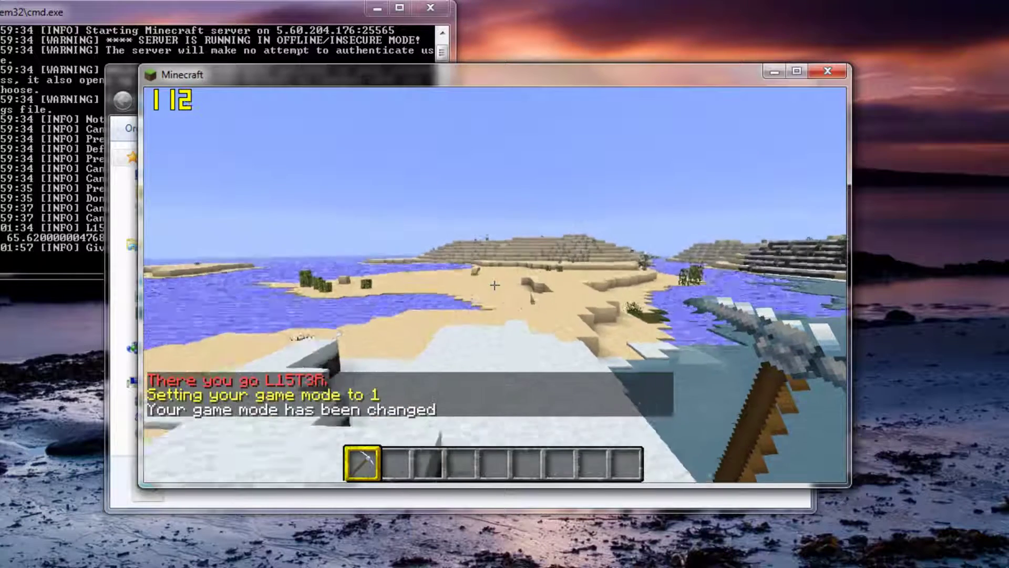
pyautogui.press('space')
pyautogui.press('space')
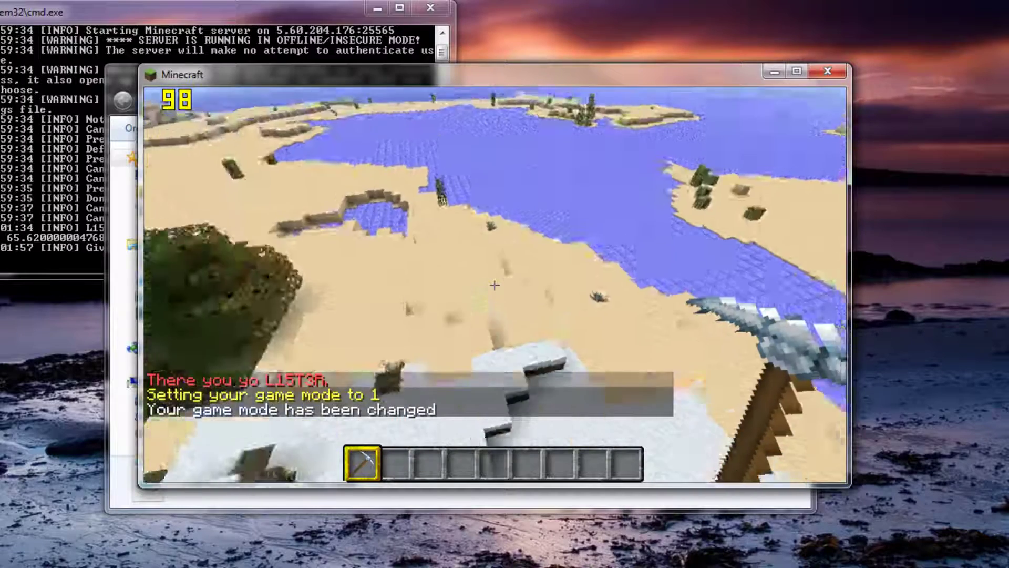
pyautogui.press('e')
pyautogui.scroll(-3, 496, 302)
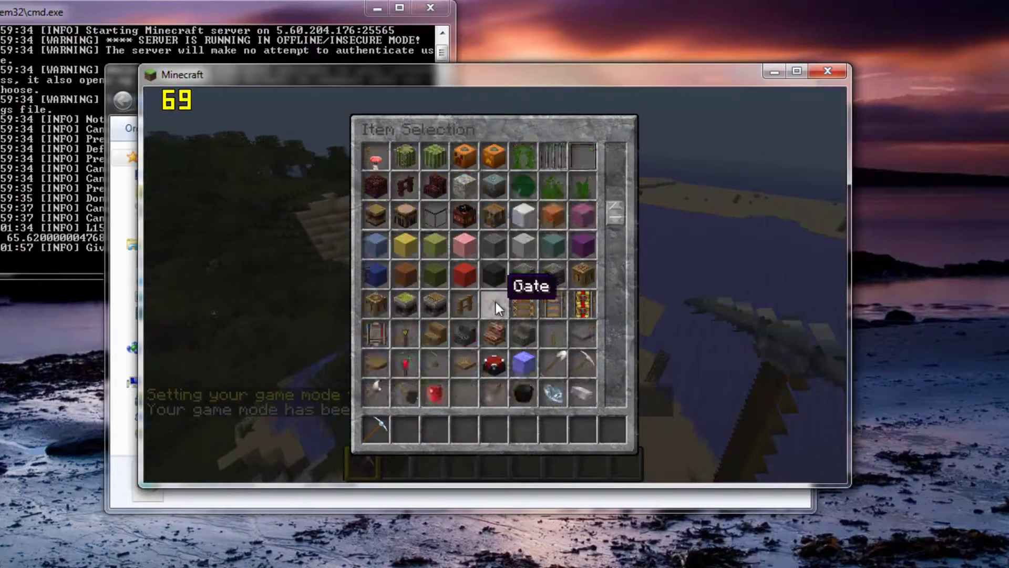
pyautogui.scroll(-3, 484, 310)
pyautogui.scroll(-3, 529, 313)
pyautogui.scroll(-5, 552, 327)
pyautogui.scroll(-5, 575, 336)
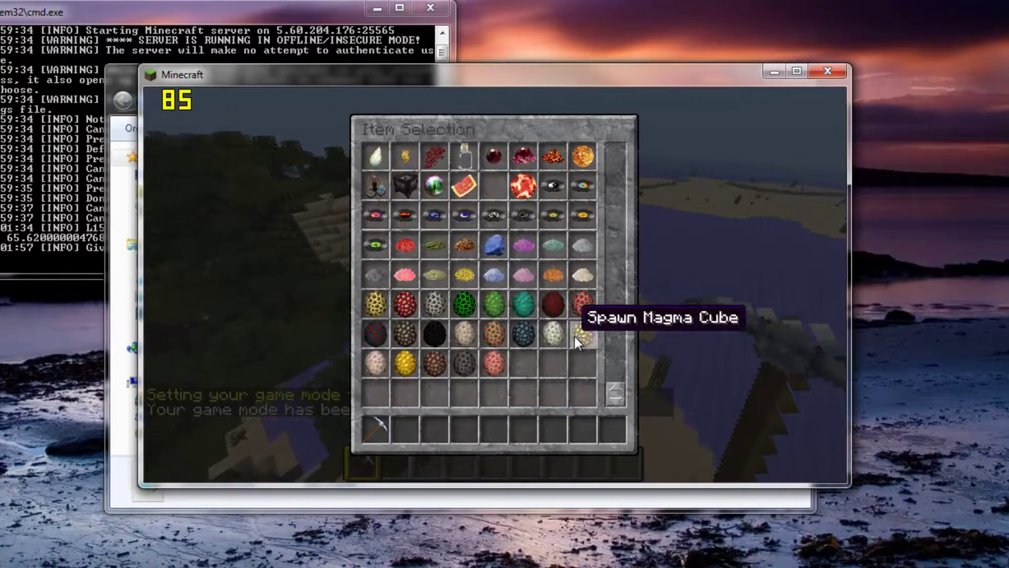